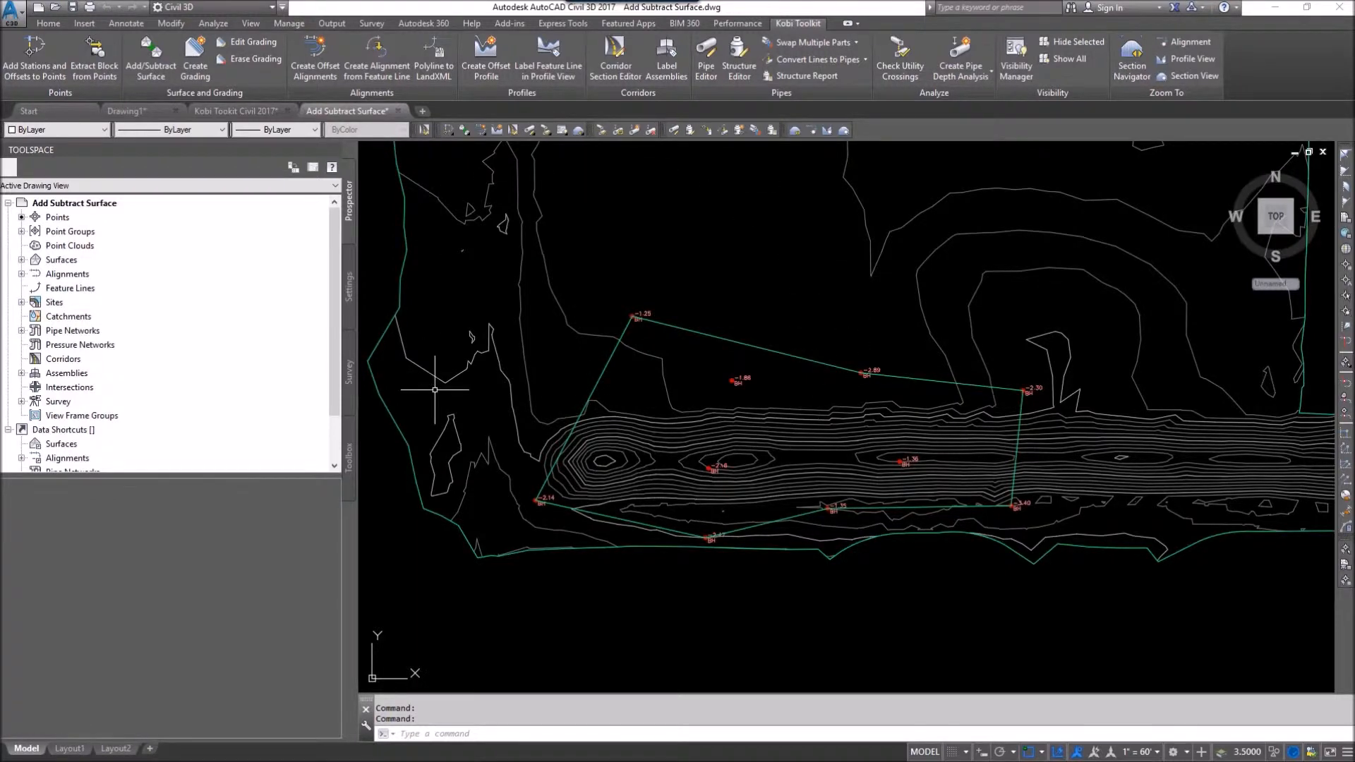
Step: Examine the borehole depth labels and the XG and Silt Surface elevations around the borehole boundary
{"action": "mouse_move", "coordinate": [435, 390]}
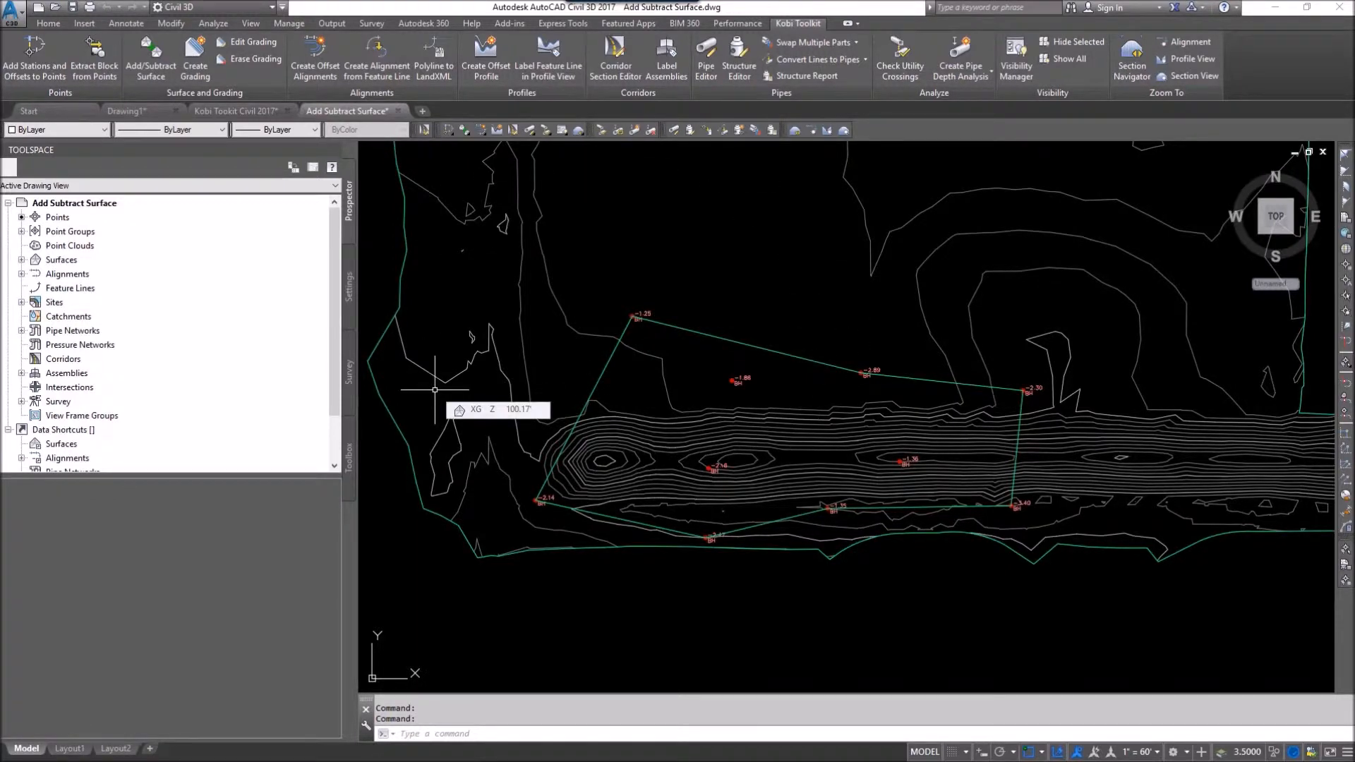
{"action": "scroll", "coordinate": [709, 467], "scroll_direction": "up", "scroll_amount": 4}
{"action": "middle_click_drag", "start_coordinate": [811, 356], "coordinate": [819, 514]}
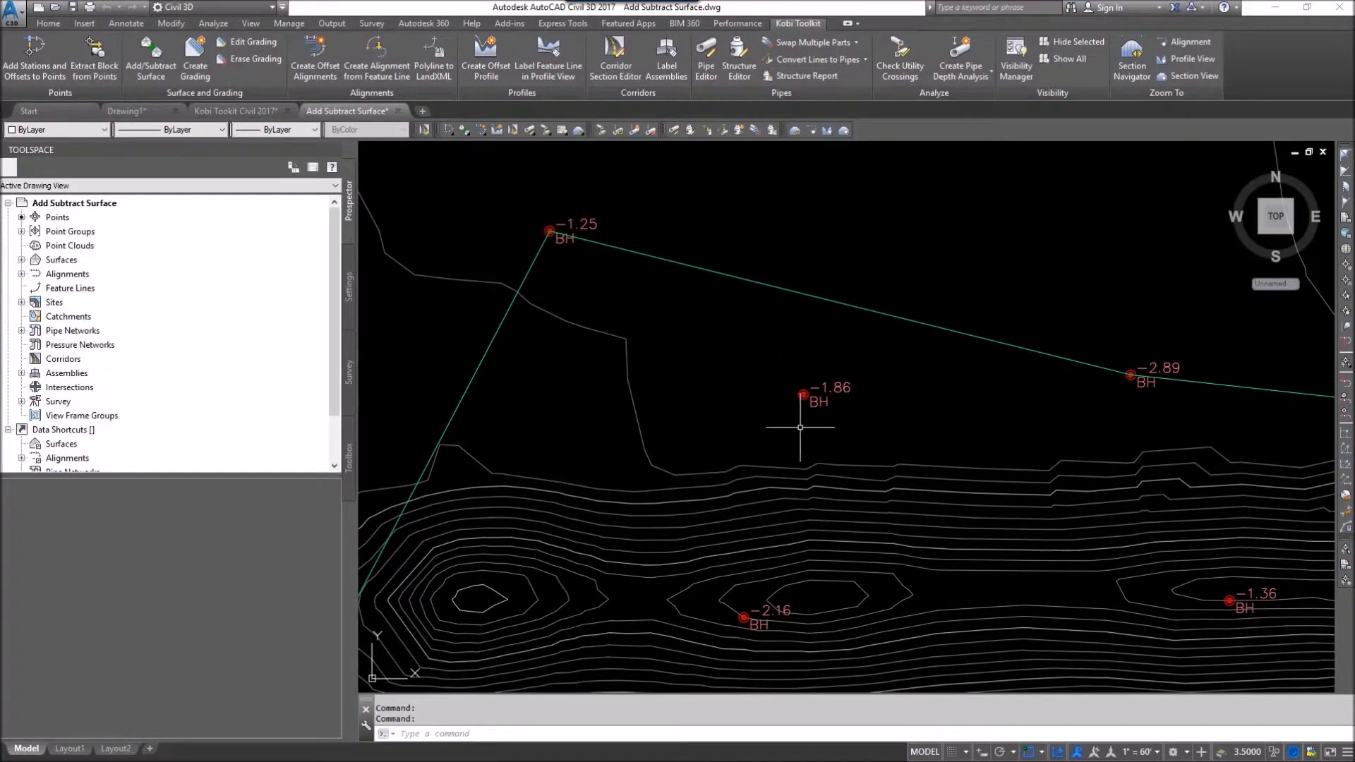
{"action": "mouse_move", "coordinate": [828, 404]}
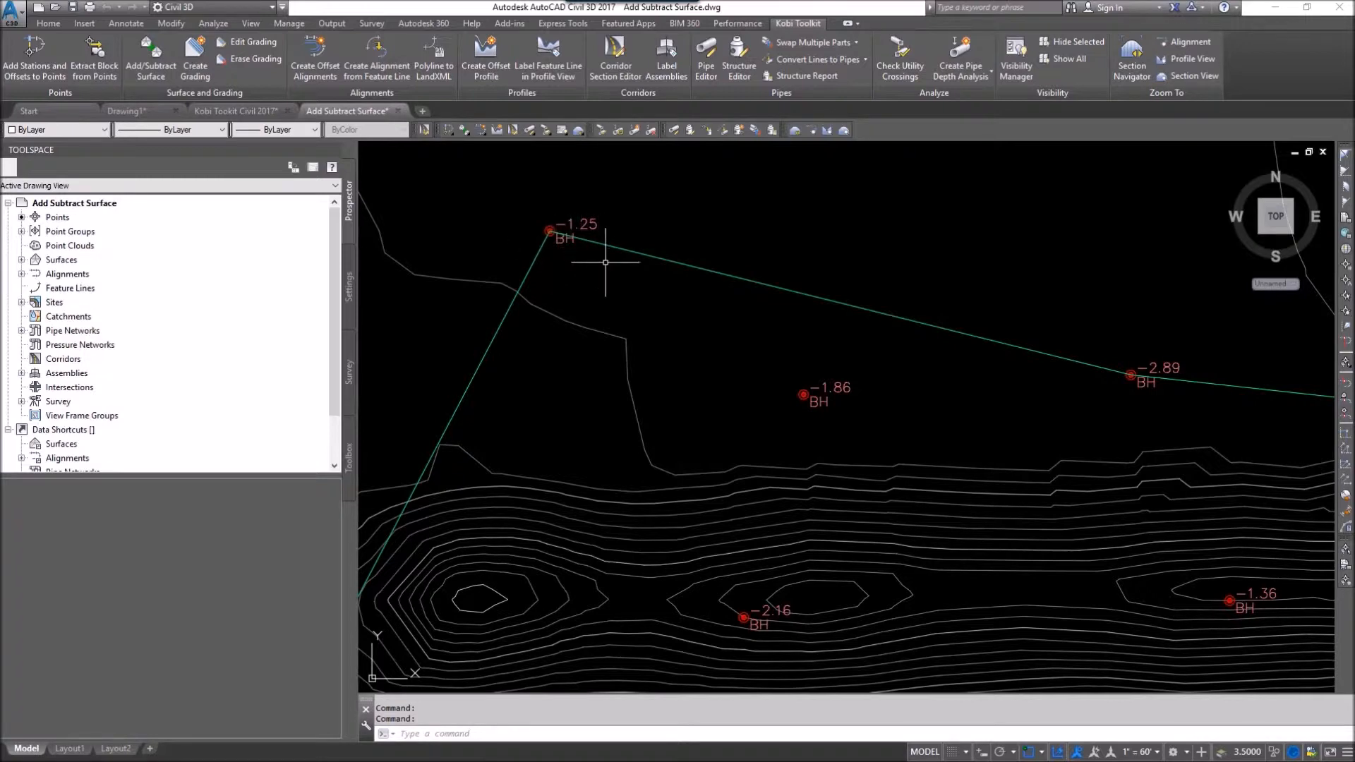
{"action": "mouse_move", "coordinate": [704, 289]}
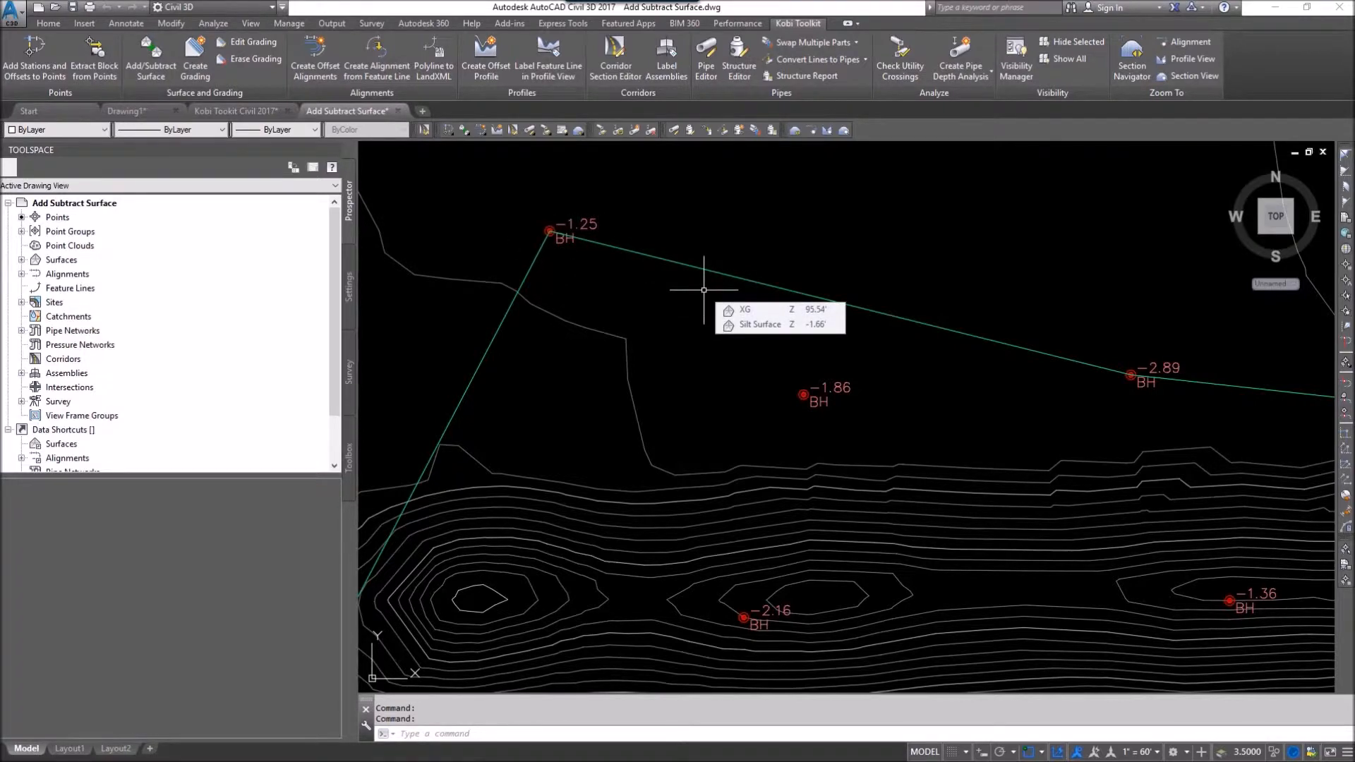
{"action": "scroll", "coordinate": [725, 337], "scroll_direction": "down", "scroll_amount": 5}
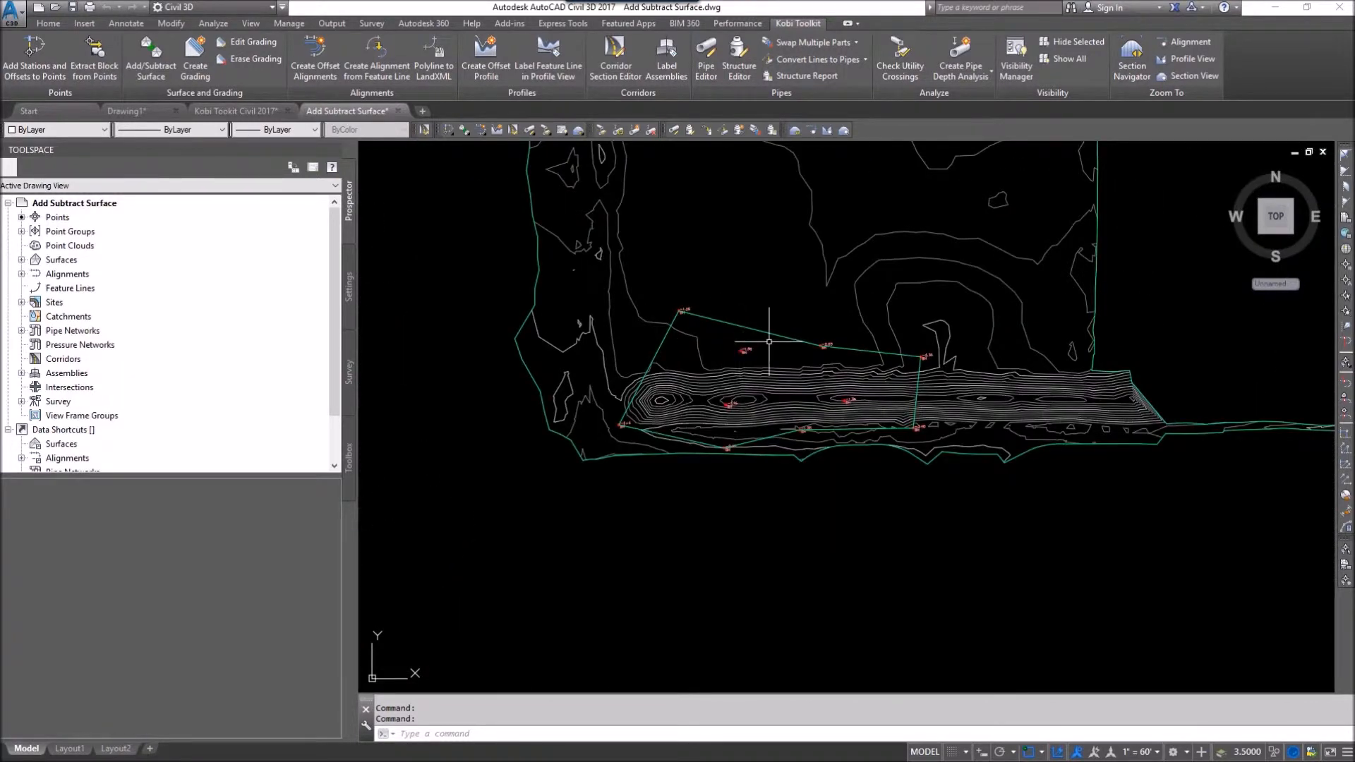
Step: Inspect the XG and Silt surfaces together in 3D with Object Viewer, orbiting to a side view
{"action": "left_click", "coordinate": [694, 318]}
{"action": "left_click", "coordinate": [698, 325]}
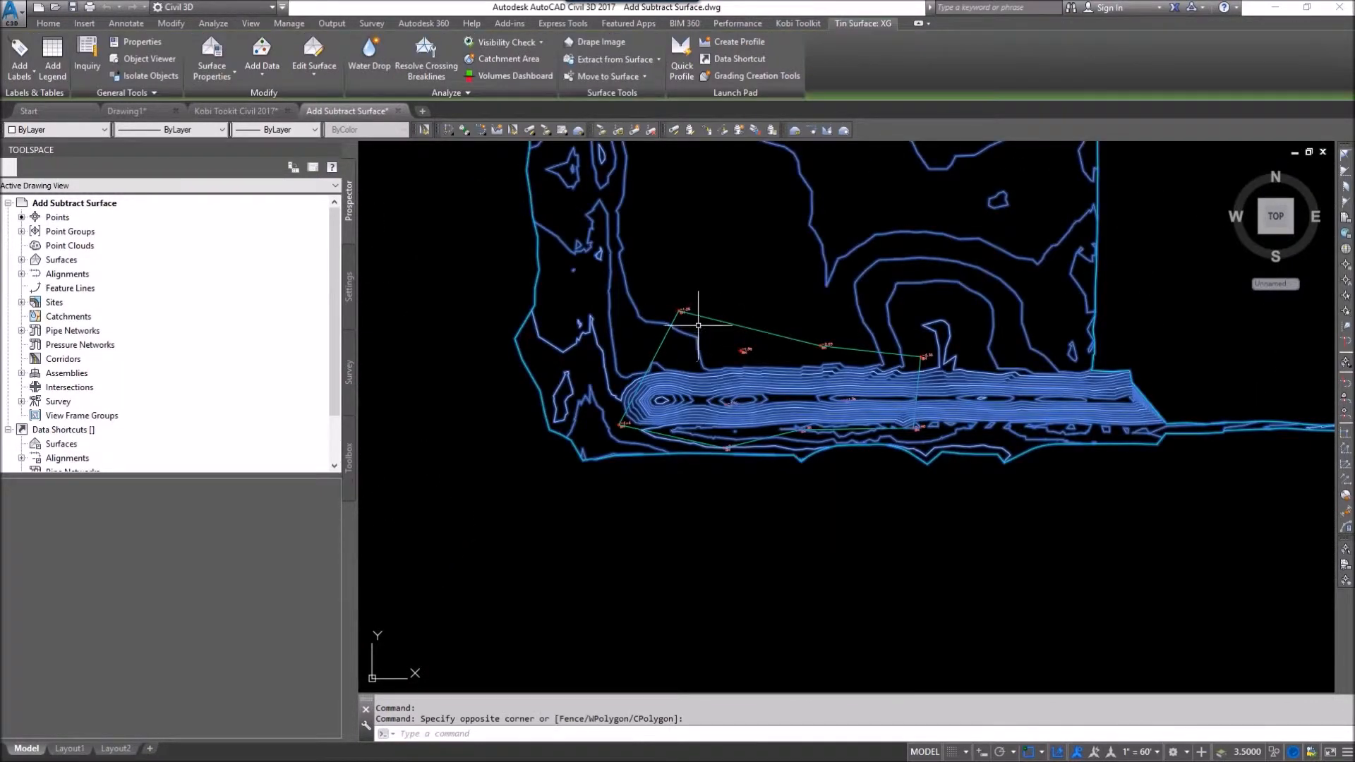
{"action": "left_click", "coordinate": [706, 316]}
{"action": "right_click", "coordinate": [719, 287]}
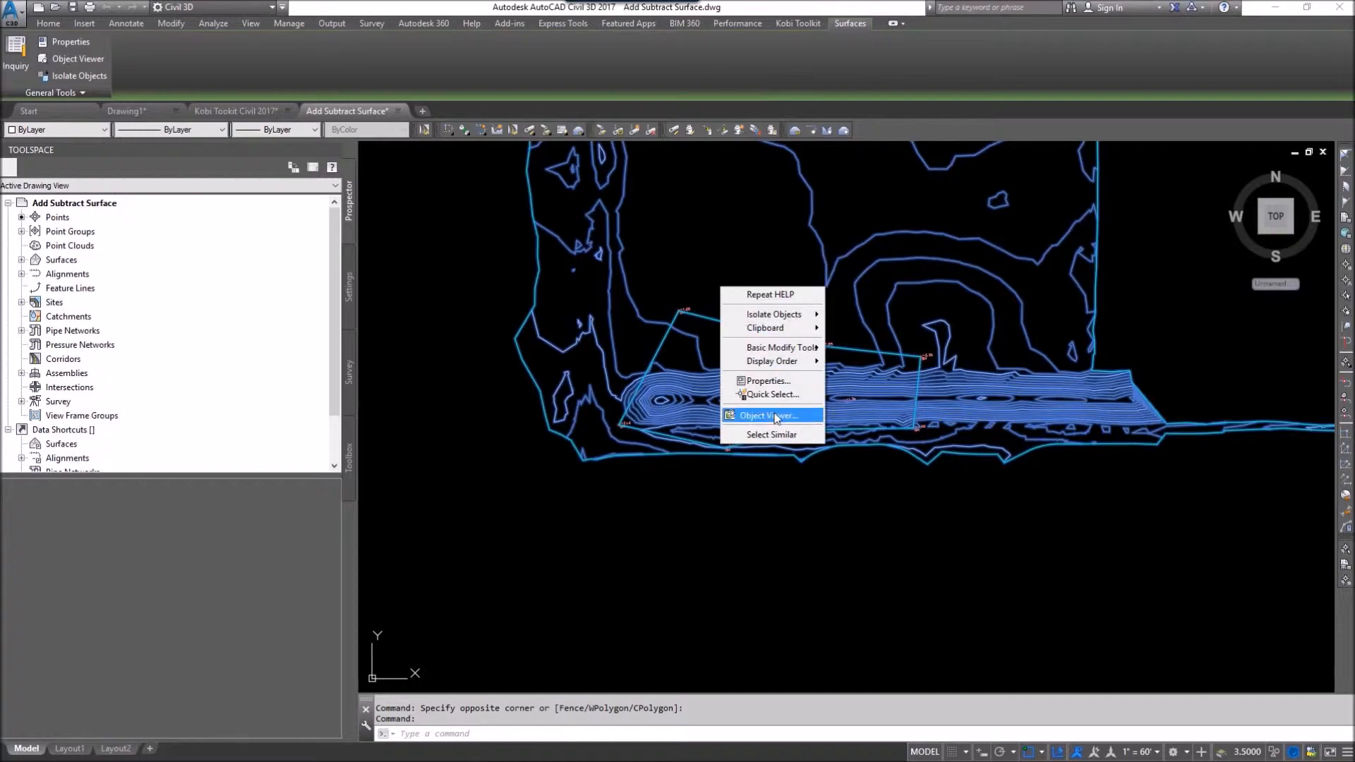
{"action": "left_click", "coordinate": [776, 416]}
{"action": "left_click_drag", "start_coordinate": [776, 417], "coordinate": [685, 371]}
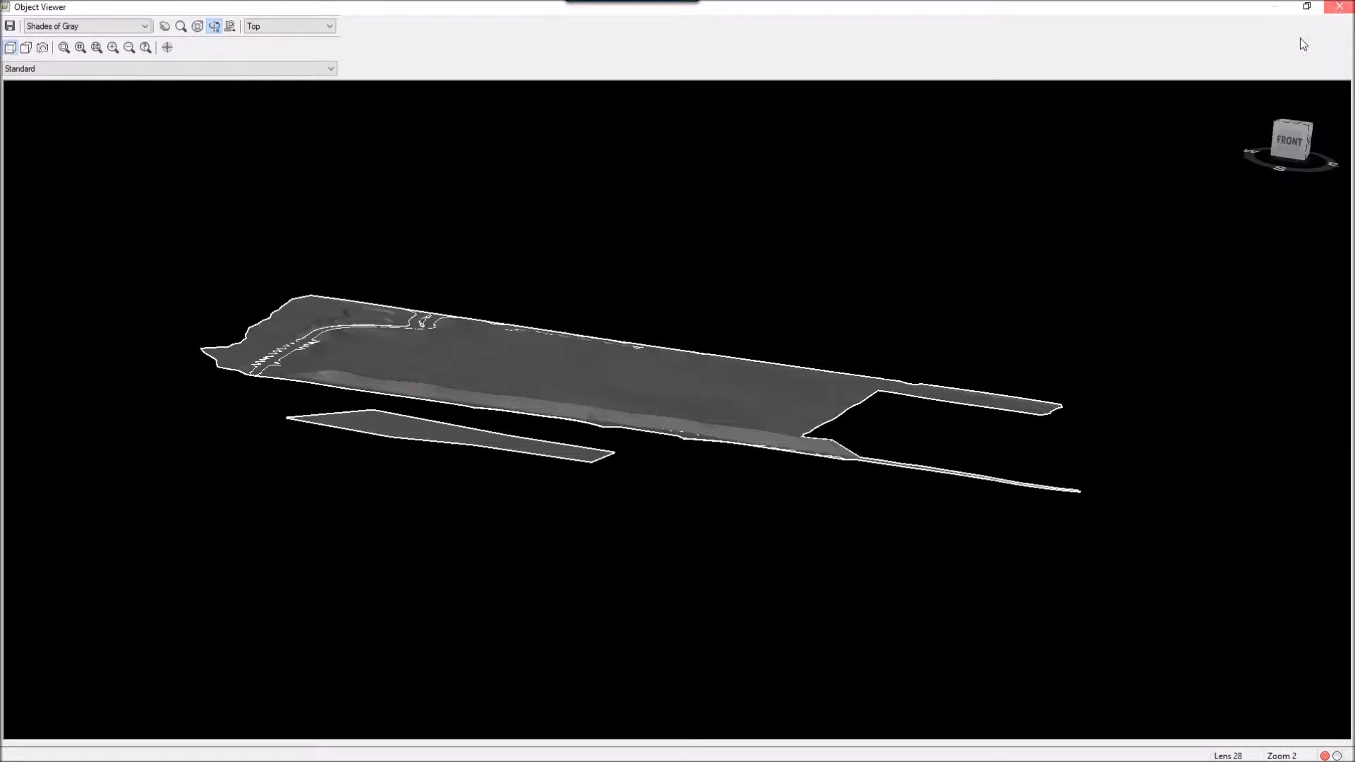
{"action": "left_click", "coordinate": [1338, 7]}
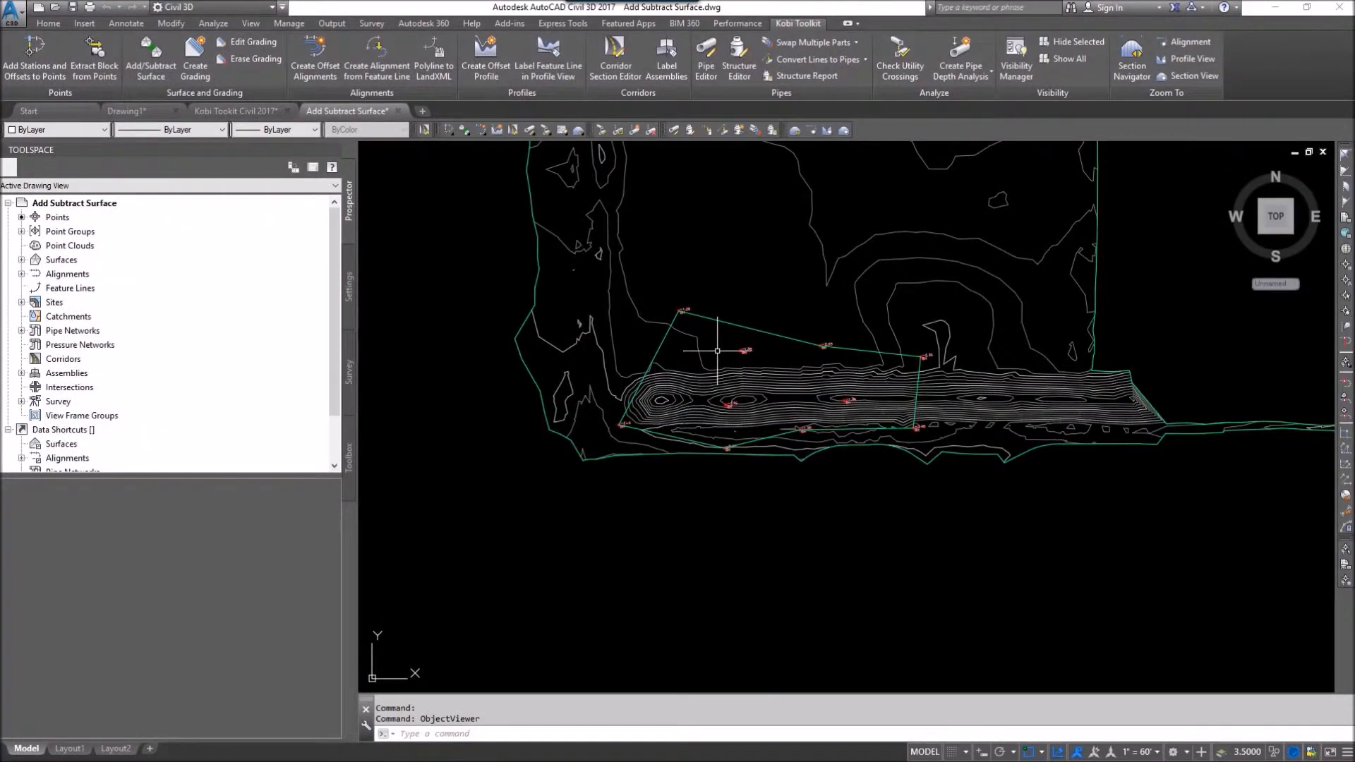
Step: Set up an Add/Subtract Surface operation adding Silt Surface to XG, with the boundary set to Intersection
{"action": "scroll", "coordinate": [717, 351], "scroll_direction": "up", "scroll_amount": 4}
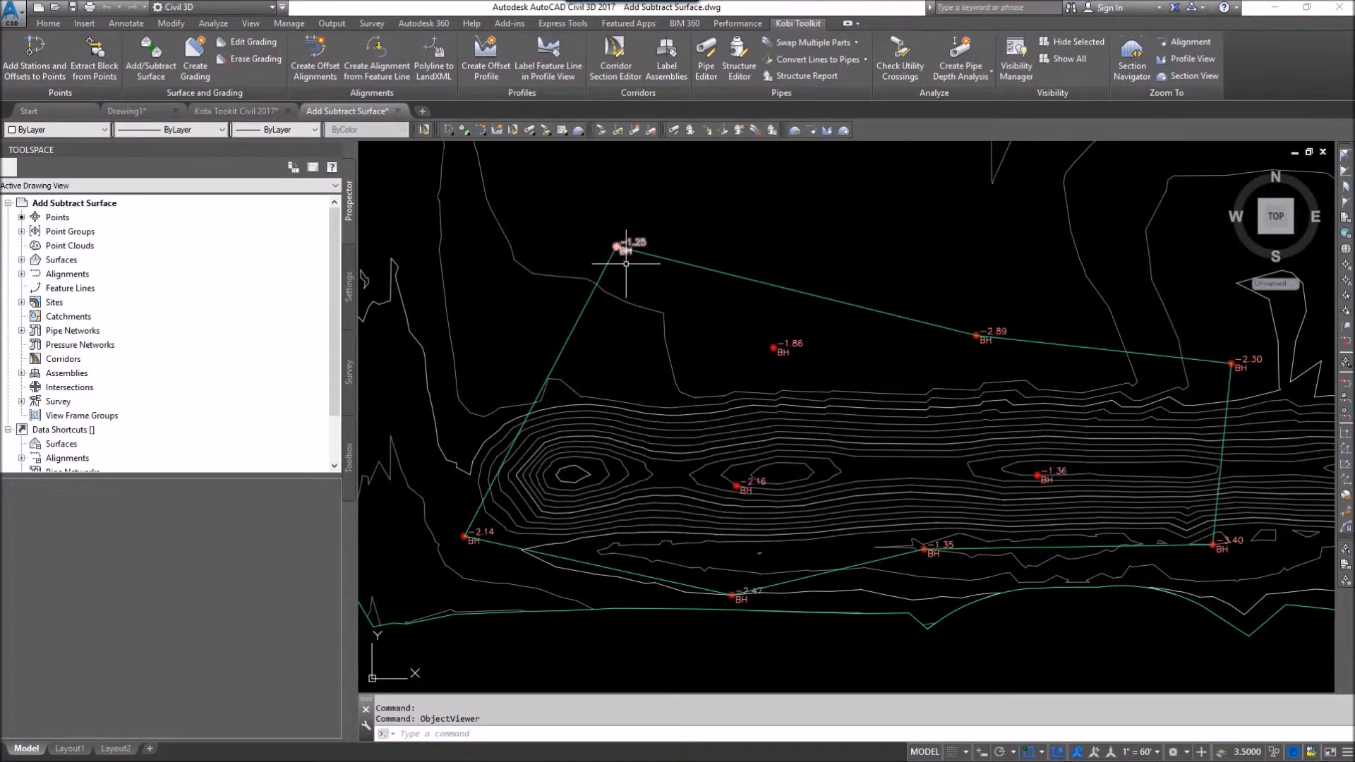
{"action": "mouse_move", "coordinate": [635, 319]}
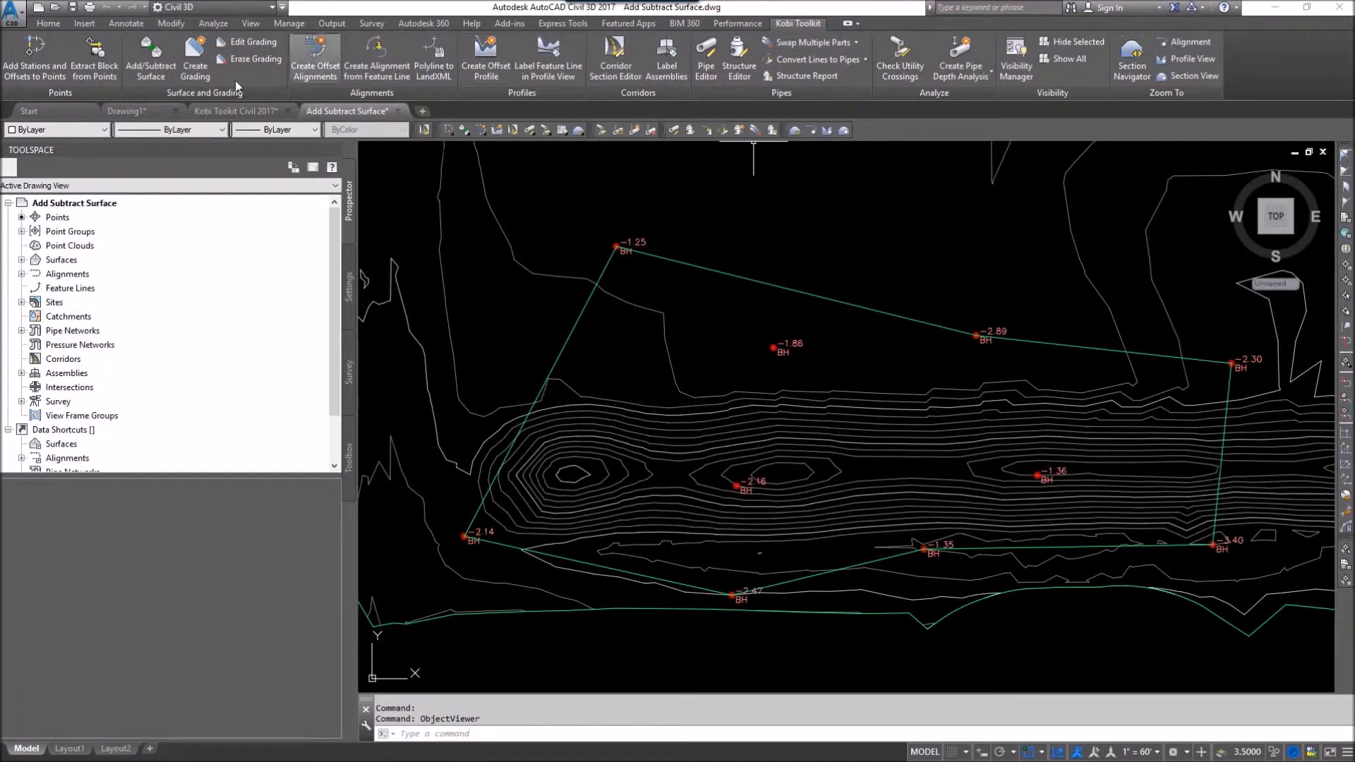
{"action": "left_click", "coordinate": [154, 58]}
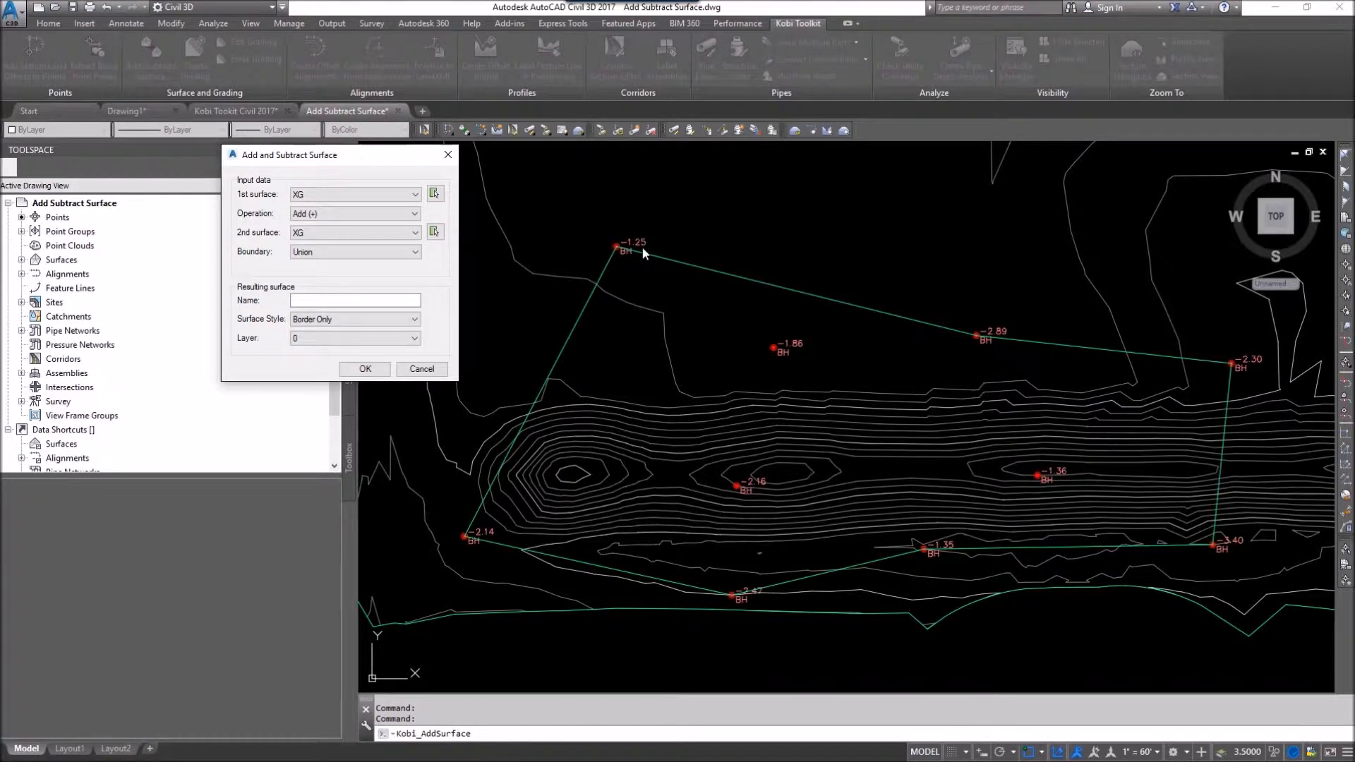
{"action": "left_click", "coordinate": [321, 233]}
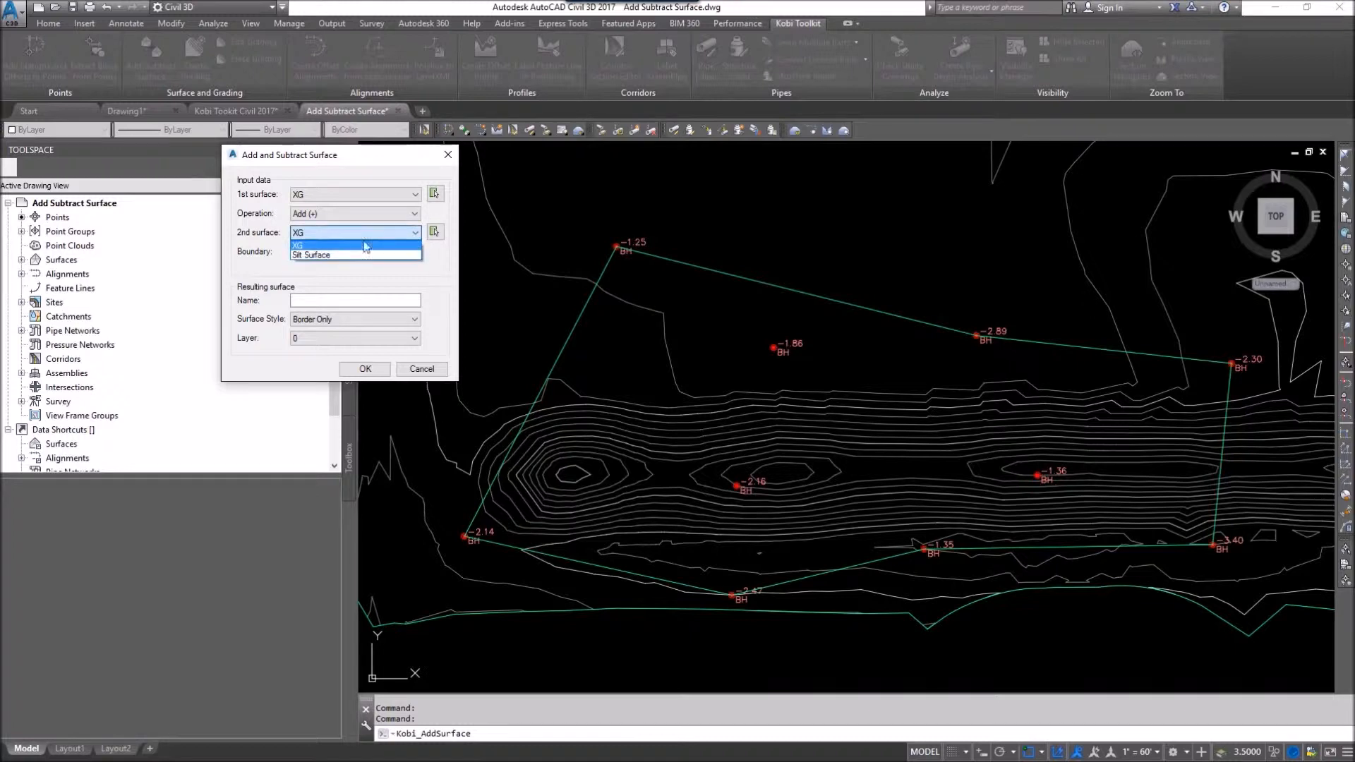
{"action": "left_click", "coordinate": [316, 255]}
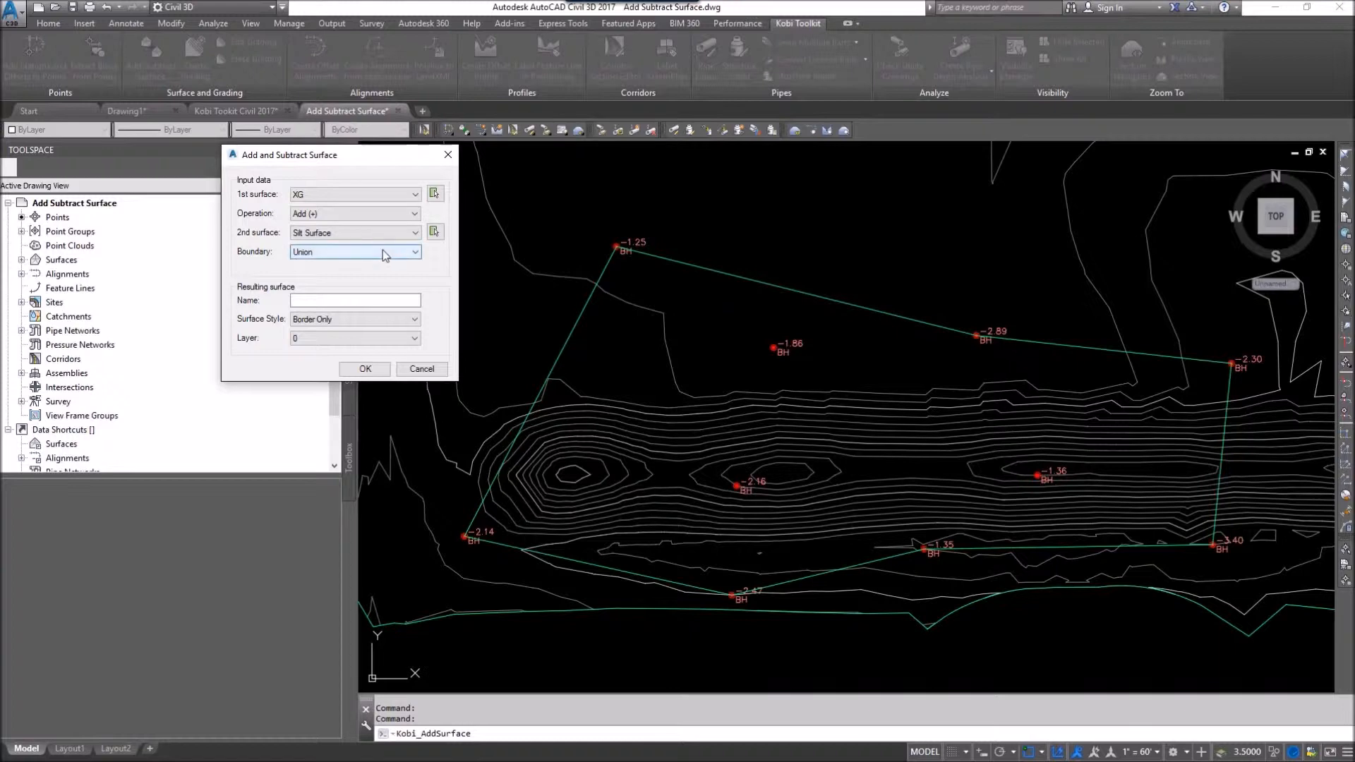
{"action": "left_click", "coordinate": [411, 253]}
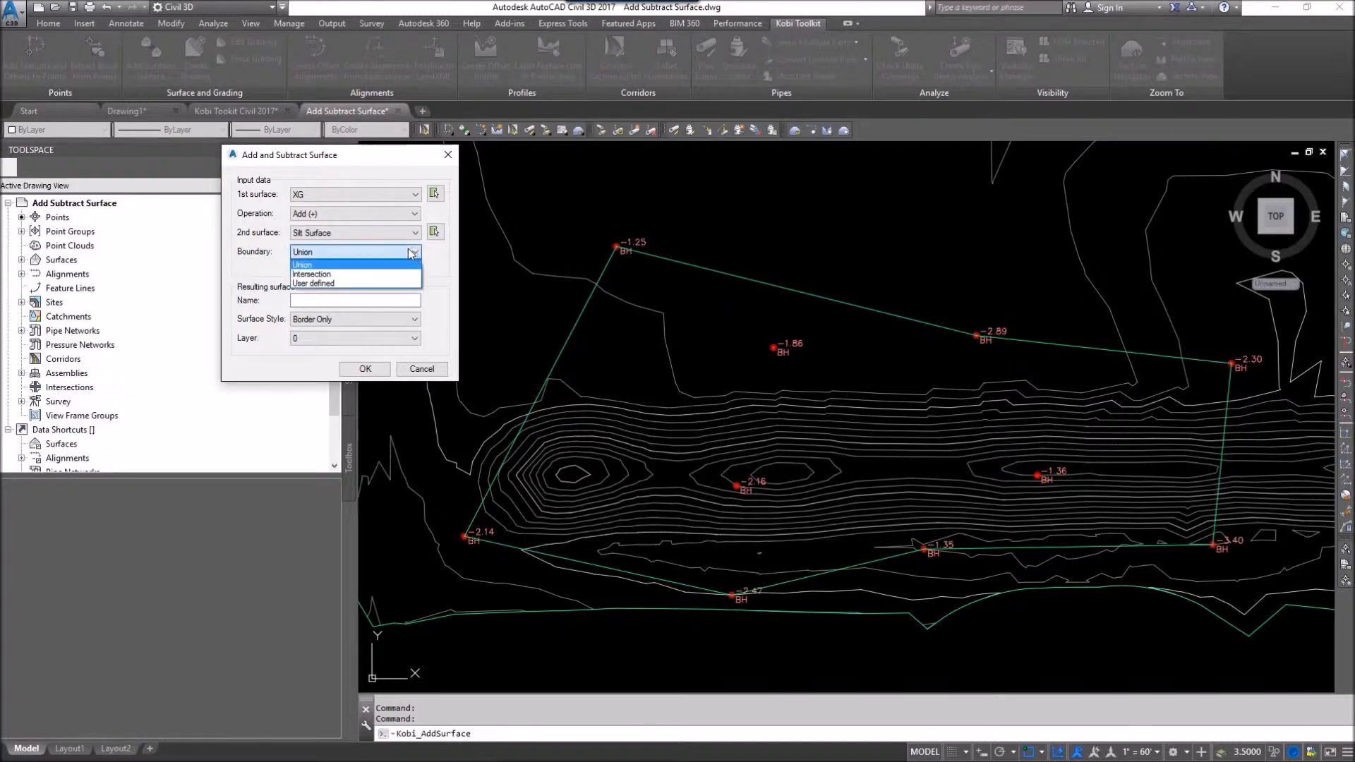
{"action": "left_click", "coordinate": [313, 275]}
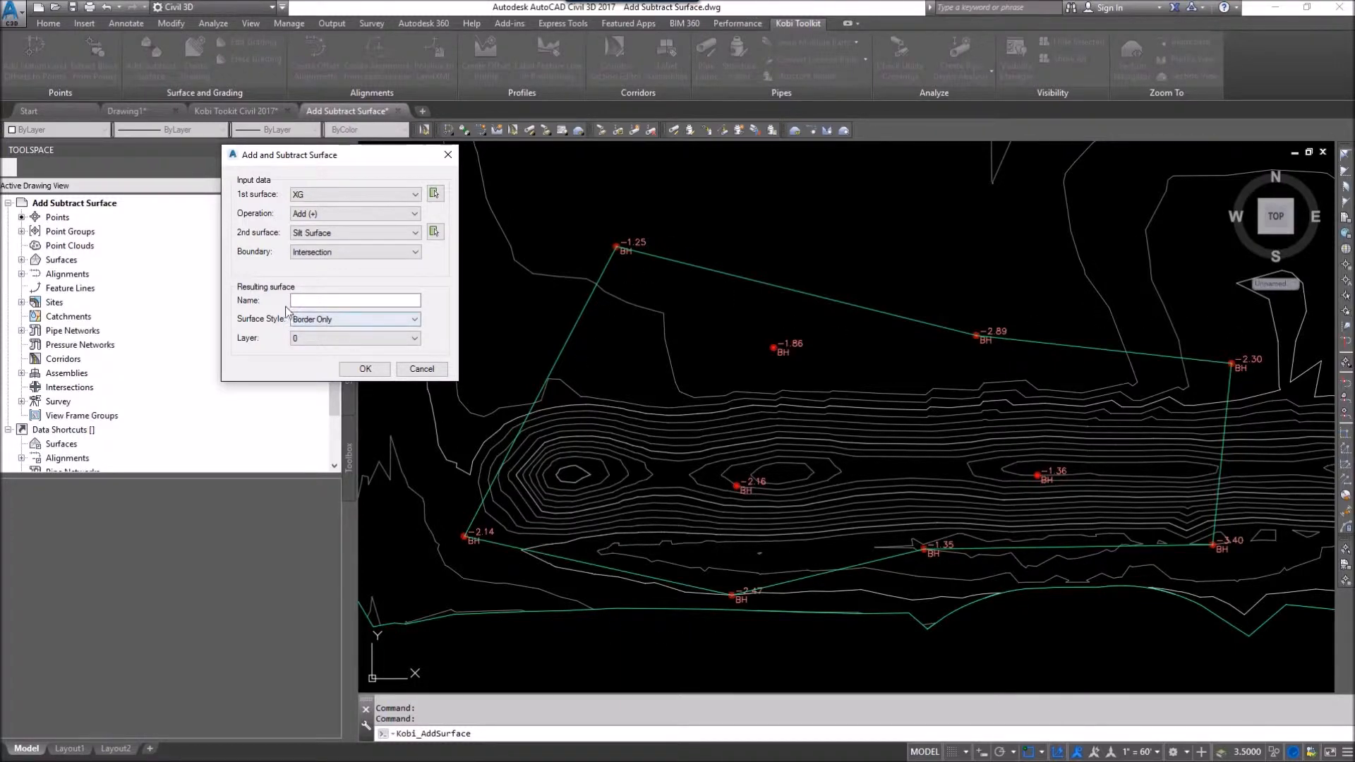
Step: Name the resulting surface "New Silt Surface", give it the Contours 1' and 5' (Design) style, and create it
{"action": "left_click", "coordinate": [345, 299]}
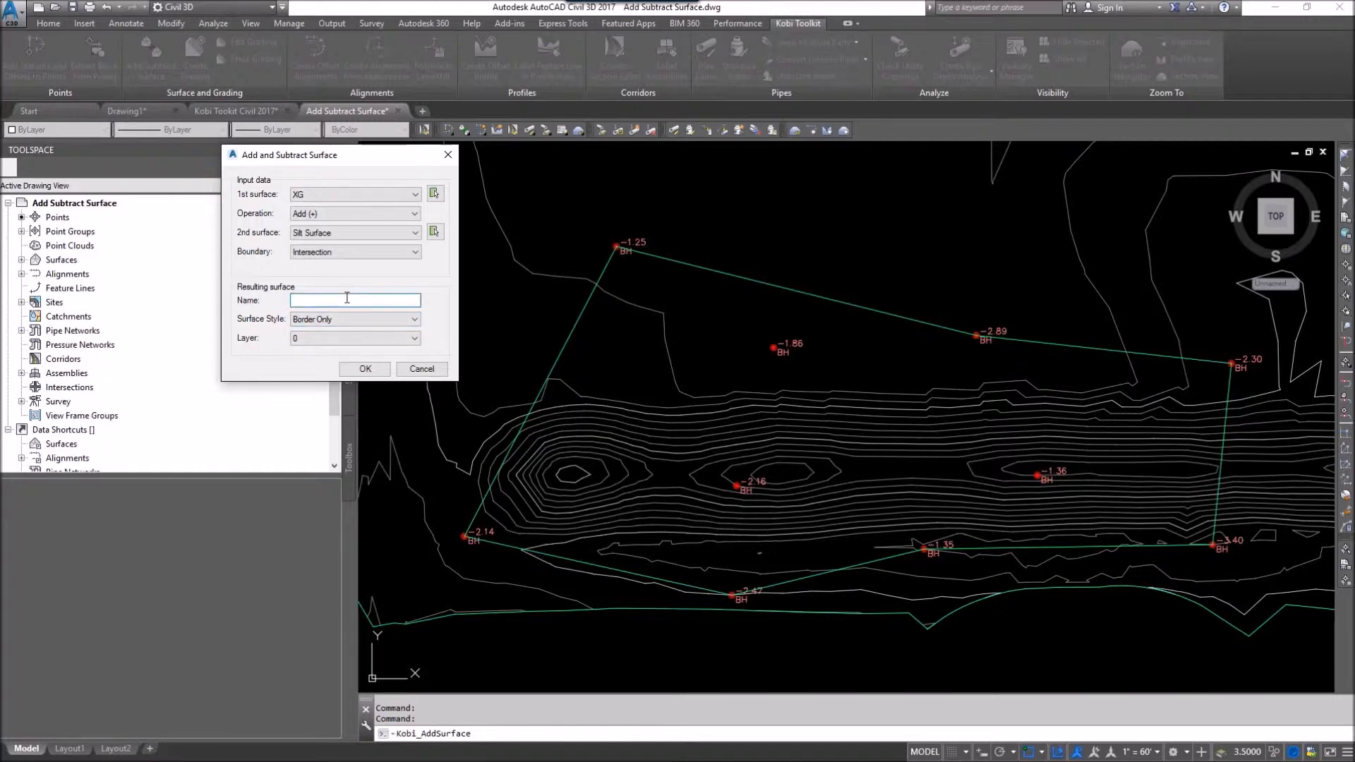
{"action": "type", "text": "New Silt Surface"}
{"action": "left_click", "coordinate": [413, 319]}
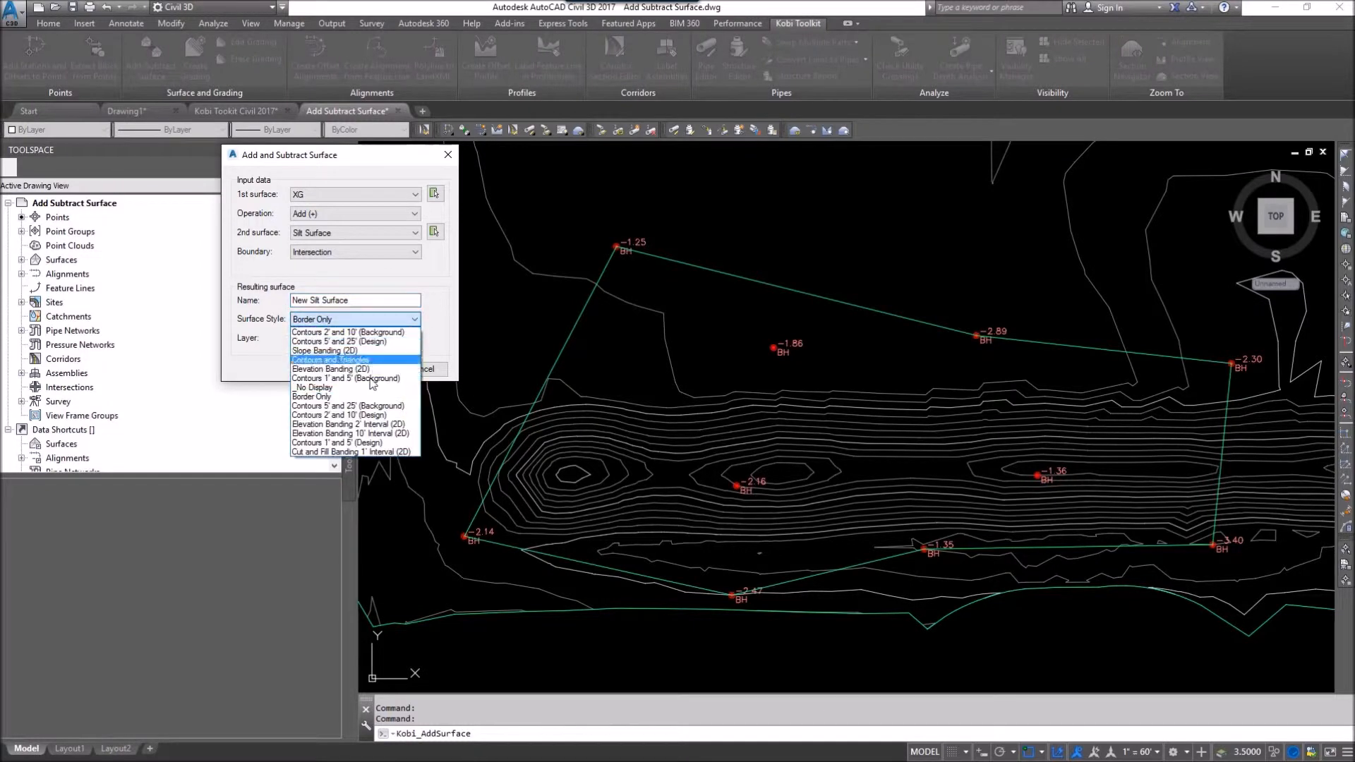
{"action": "left_click", "coordinate": [326, 442]}
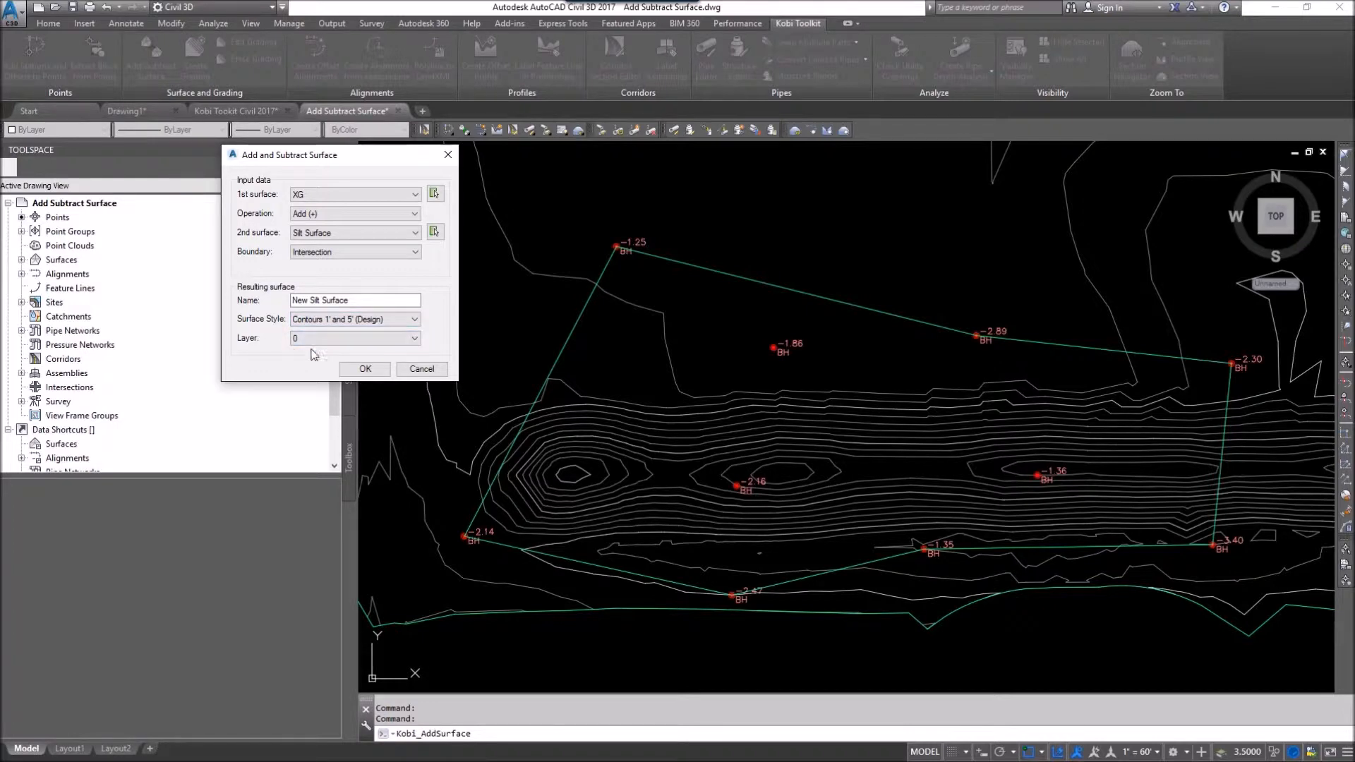
{"action": "left_click", "coordinate": [370, 369]}
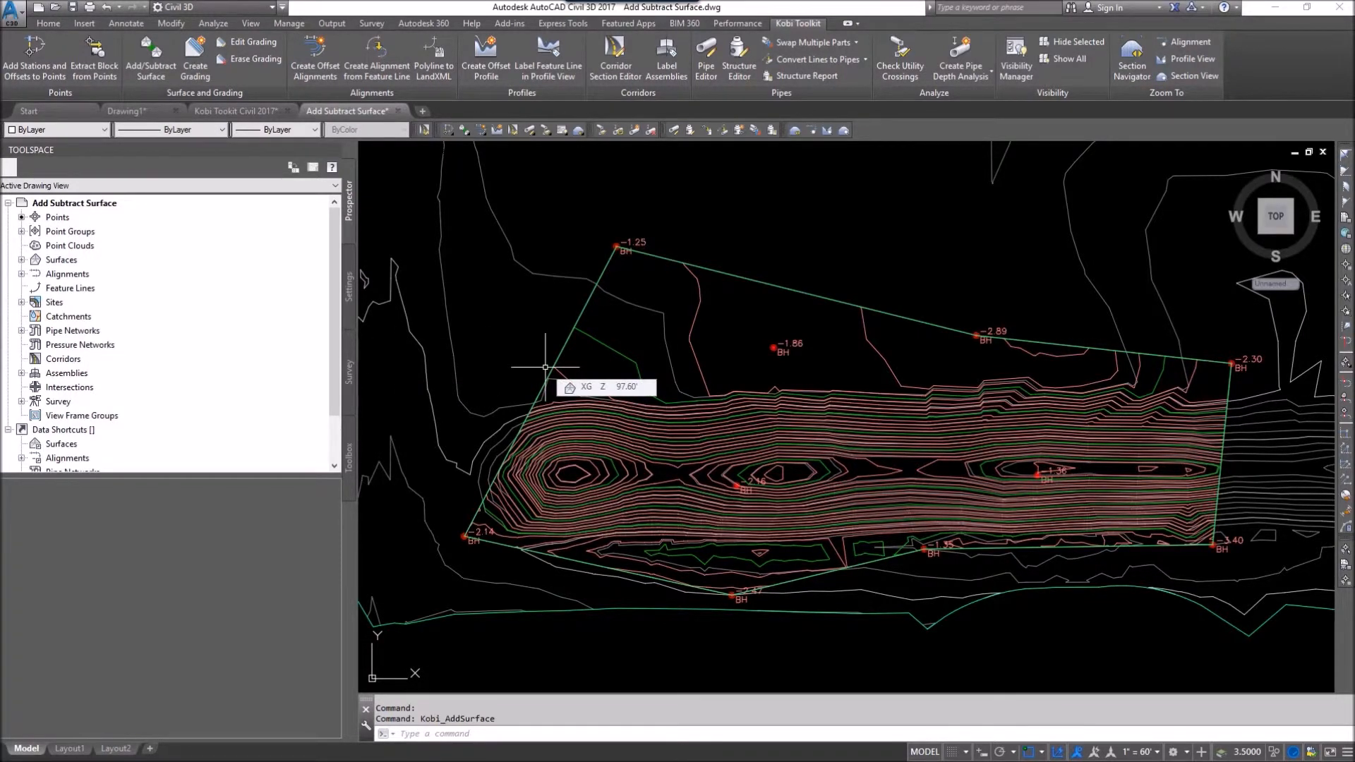
Step: Draw a single-segment polyline diagonally across the new surface, extending past its southern and northern boundaries
{"action": "type", "text": "pl"}
{"action": "key", "text": "Return"}
{"action": "left_click", "coordinate": [624, 653]}
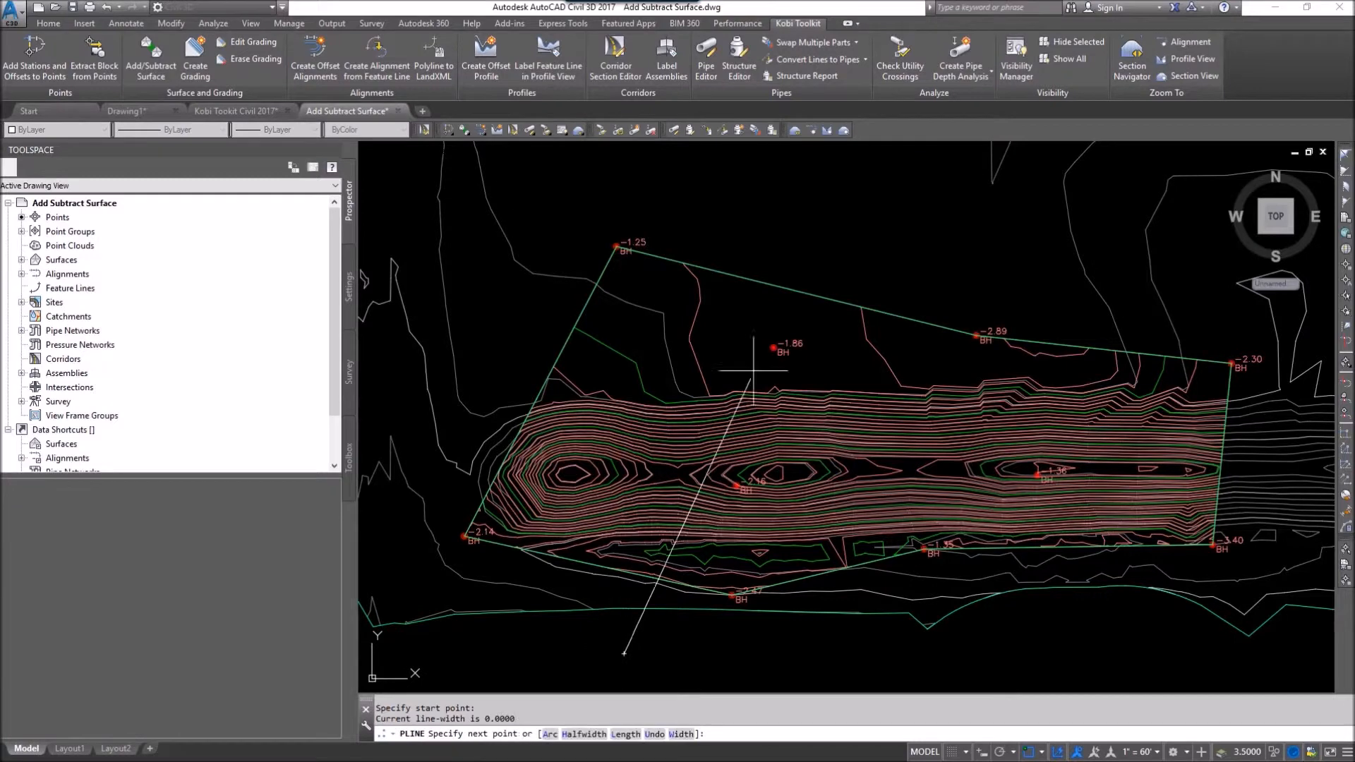
{"action": "left_click", "coordinate": [820, 216]}
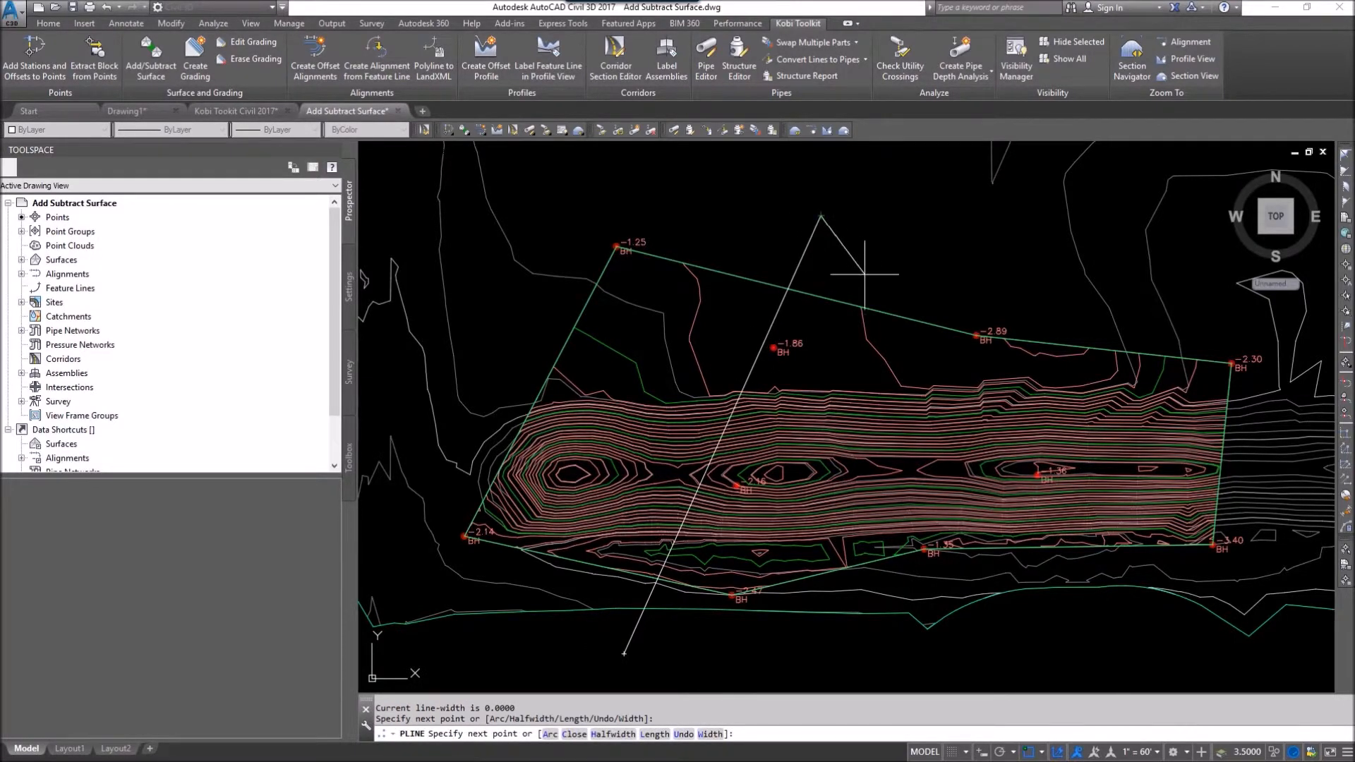
{"action": "key", "text": "Escape"}
Step: Set up a Quick Profile along the polyline, sampling only New Silt Surface and XG, with the Profile View style
{"action": "left_click", "coordinate": [809, 242]}
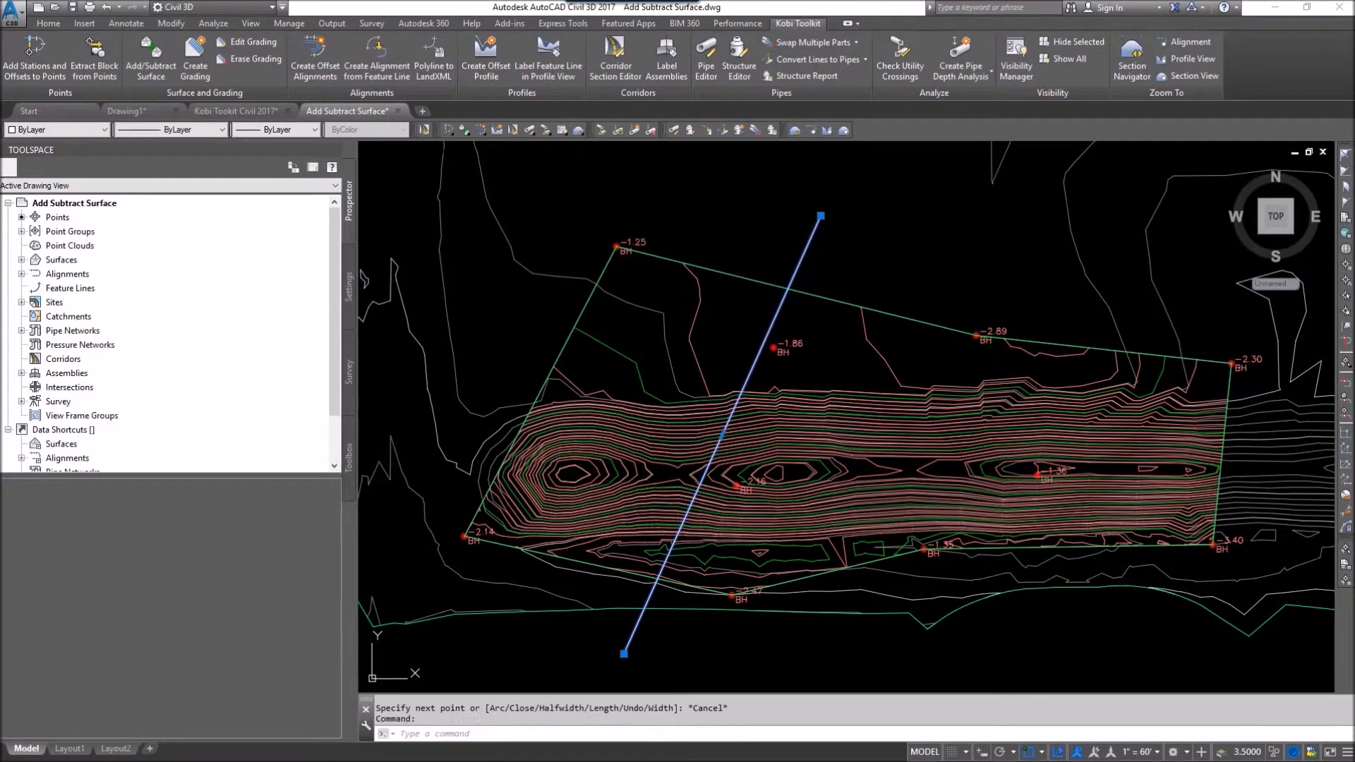
{"action": "right_click", "coordinate": [769, 245]}
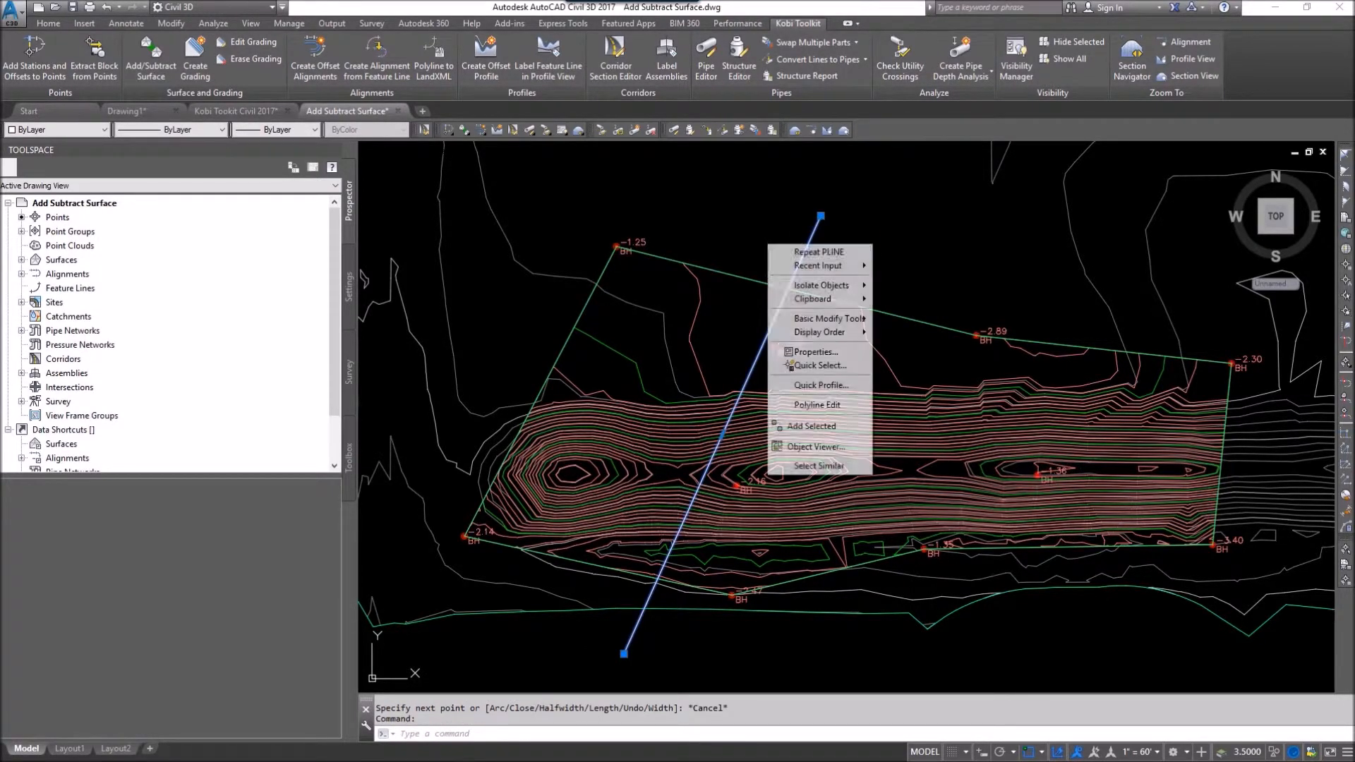
{"action": "left_click", "coordinate": [823, 388]}
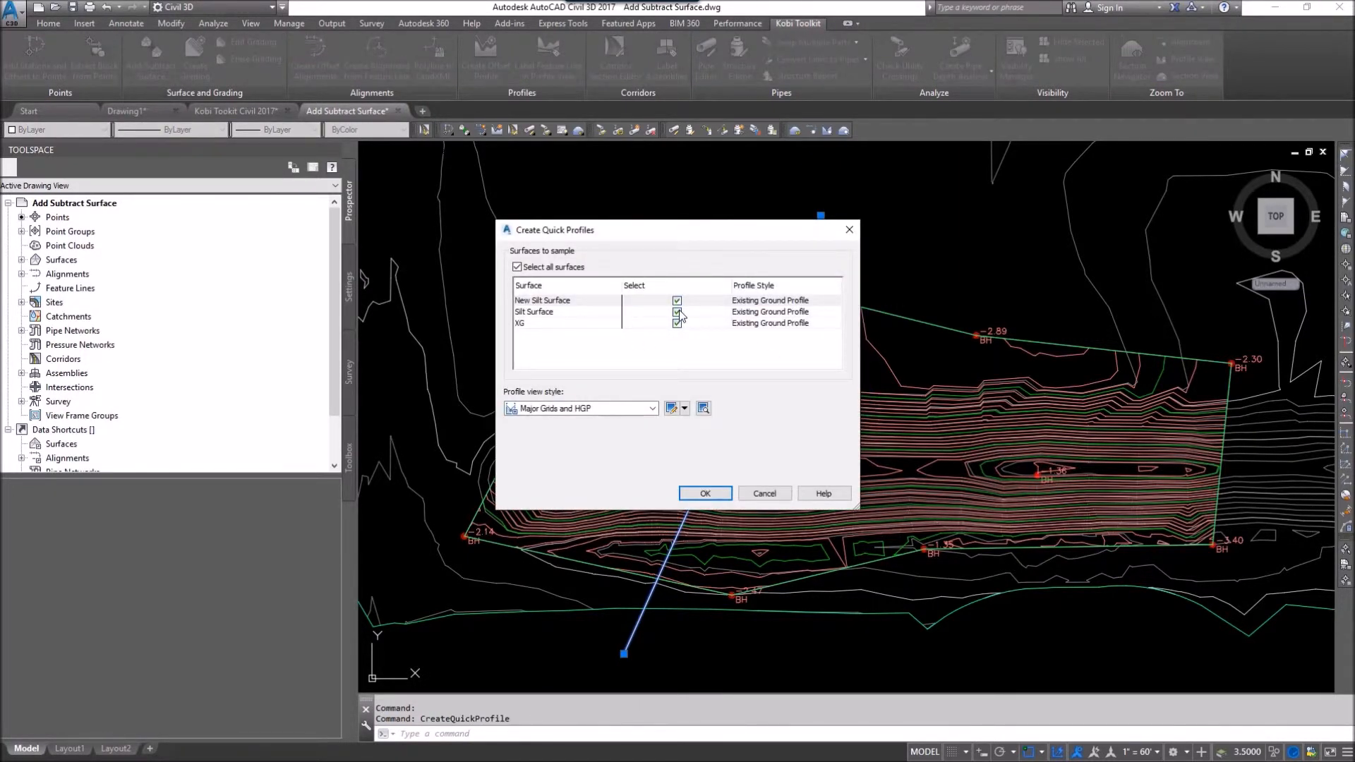
{"action": "left_click", "coordinate": [677, 311]}
{"action": "left_click", "coordinate": [608, 408]}
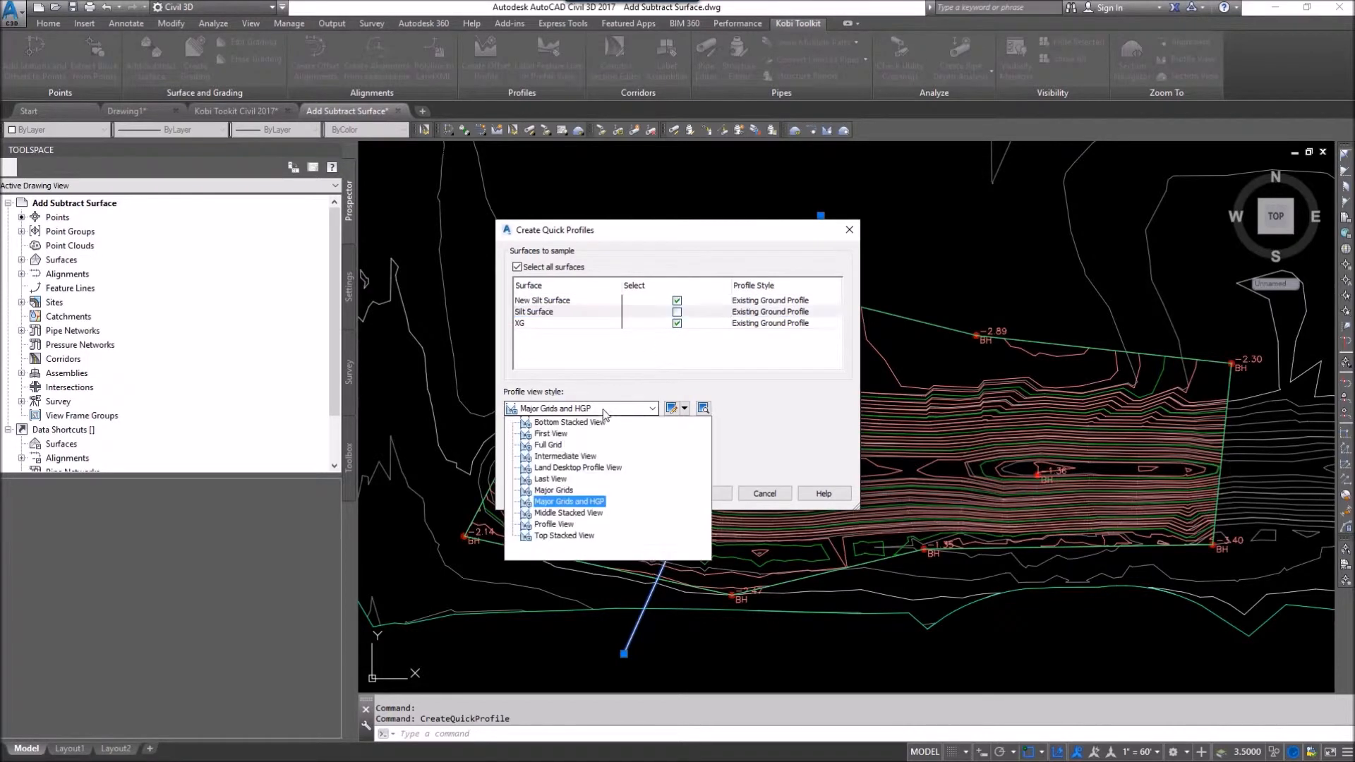
{"action": "left_click", "coordinate": [545, 525]}
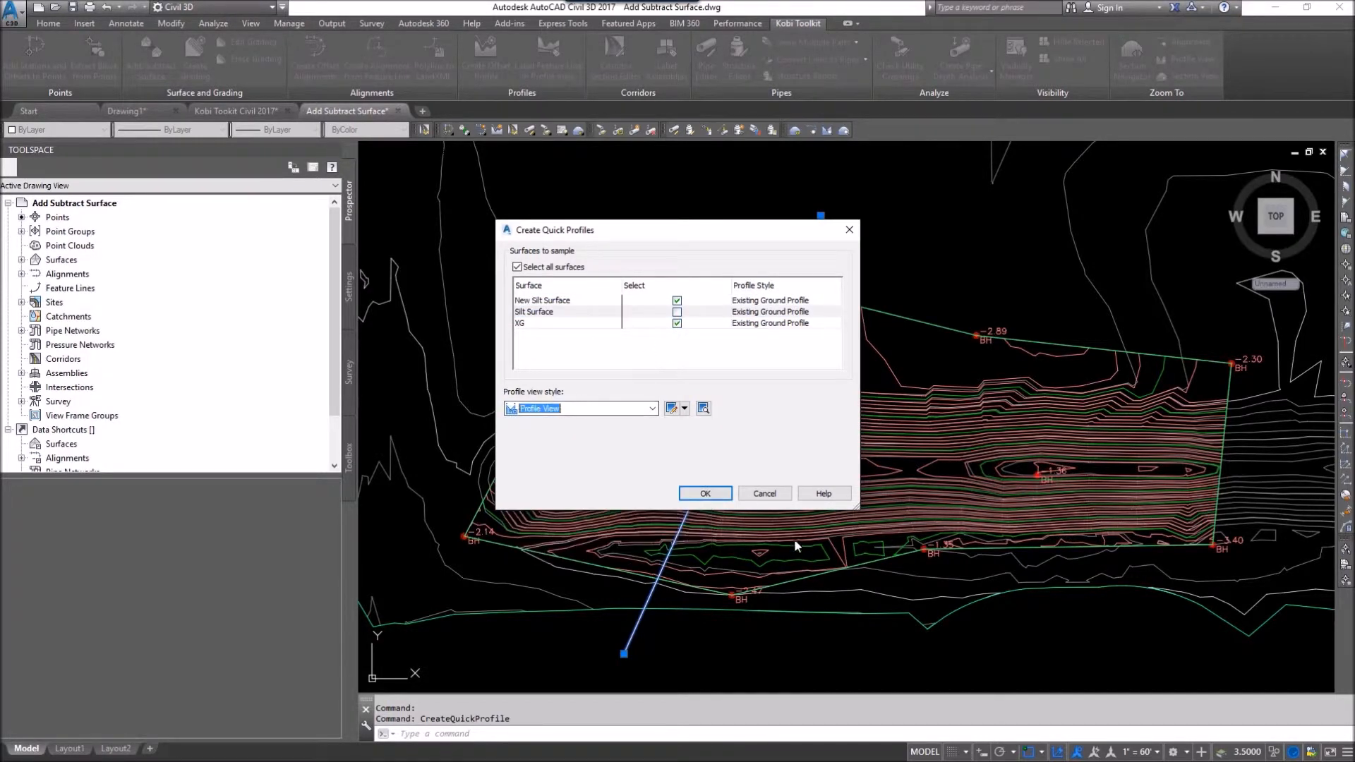
Step: Create the quick profile, place its view in the empty area south of the surfaces, and inspect the two profile lines
{"action": "left_click", "coordinate": [705, 493]}
{"action": "scroll", "coordinate": [862, 371], "scroll_direction": "down", "scroll_amount": 4}
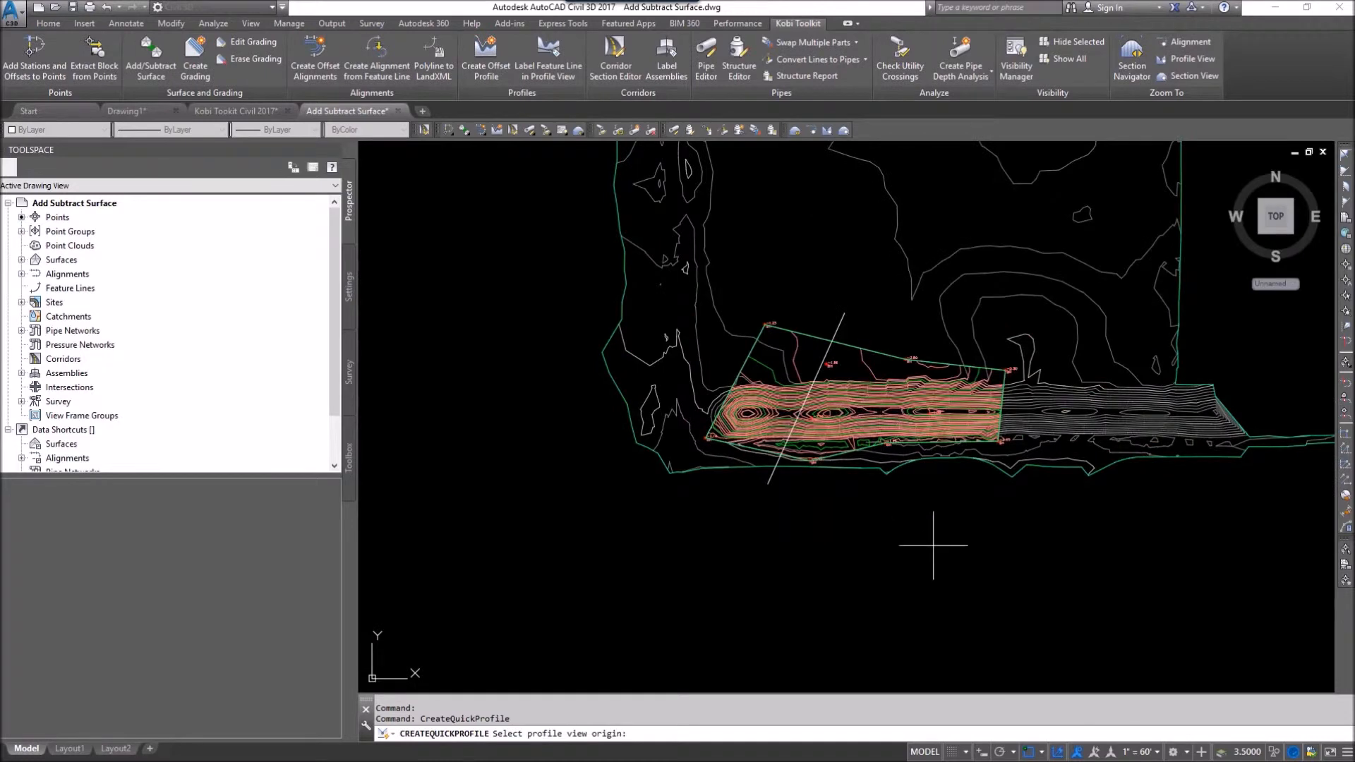
{"action": "mouse_move", "coordinate": [933, 545]}
{"action": "middle_mouse_down"}
{"action": "mouse_move", "coordinate": [834, 396]}
{"action": "mouse_move", "coordinate": [805, 402]}
{"action": "middle_mouse_up"}
{"action": "left_click", "coordinate": [777, 435]}
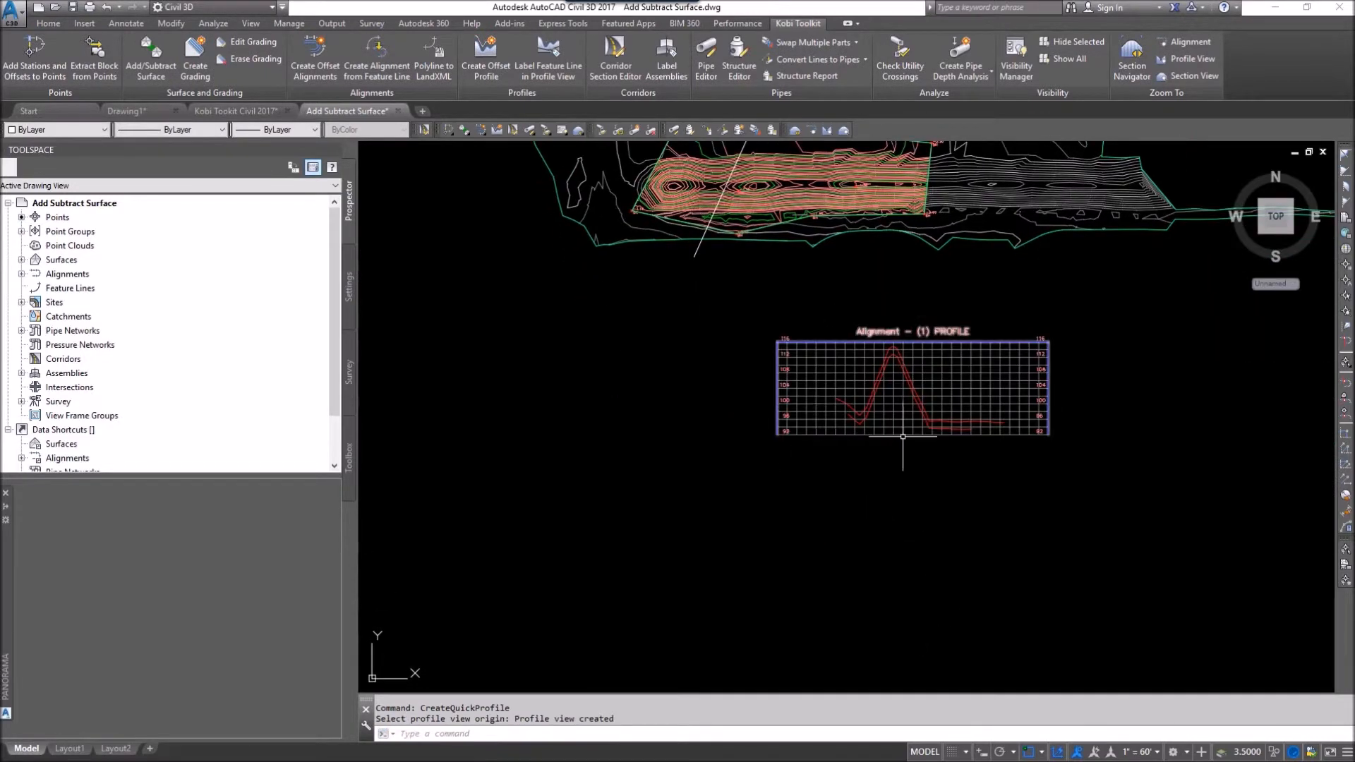
{"action": "scroll", "coordinate": [902, 436], "scroll_direction": "up", "scroll_amount": 5}
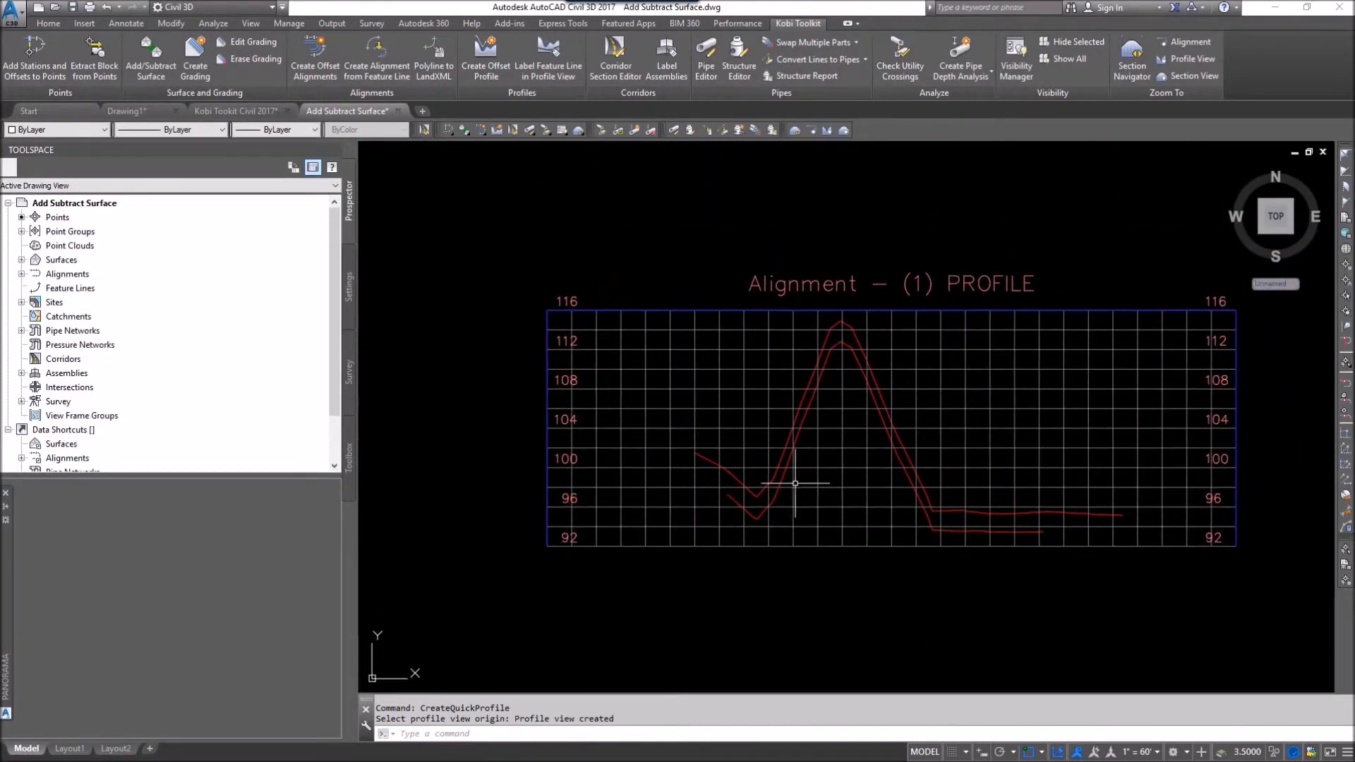
{"action": "scroll", "coordinate": [795, 484], "scroll_direction": "up", "scroll_amount": 2}
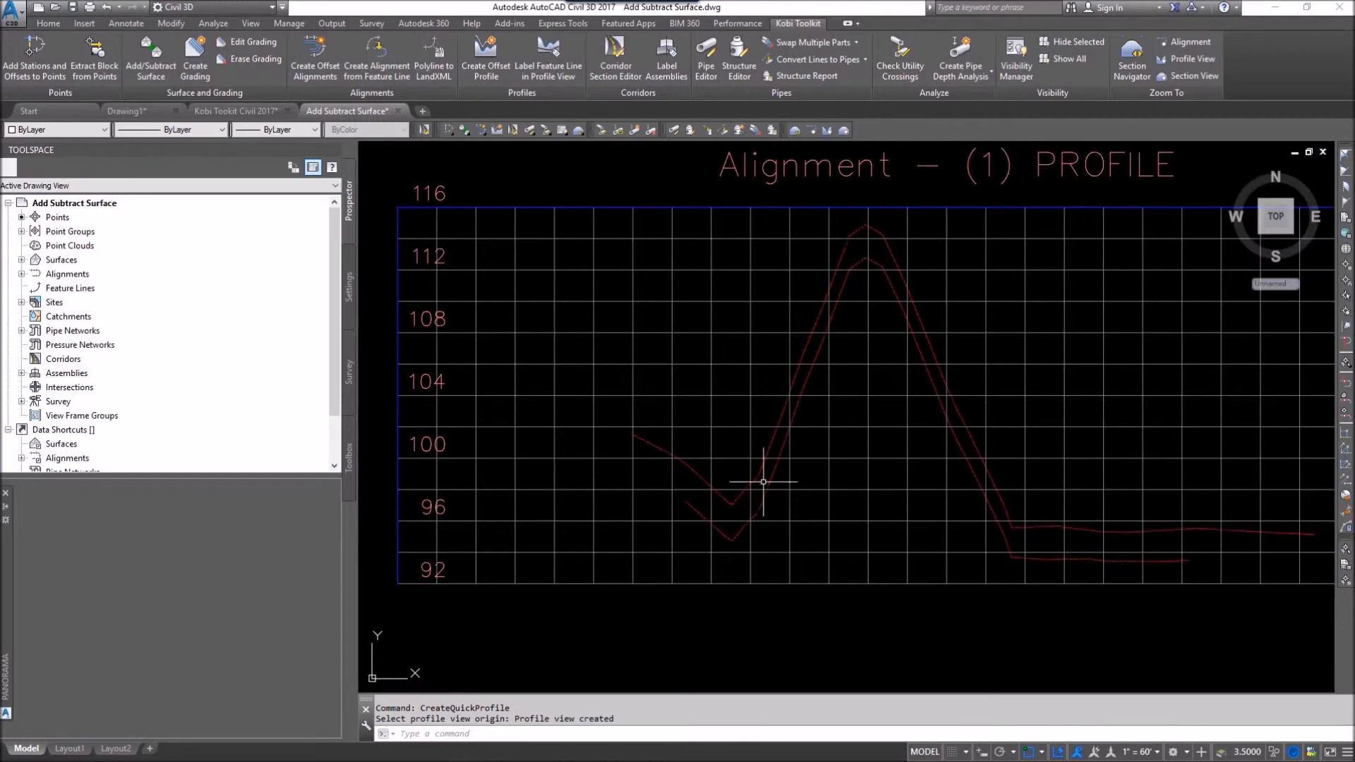
{"action": "mouse_move", "coordinate": [907, 356]}
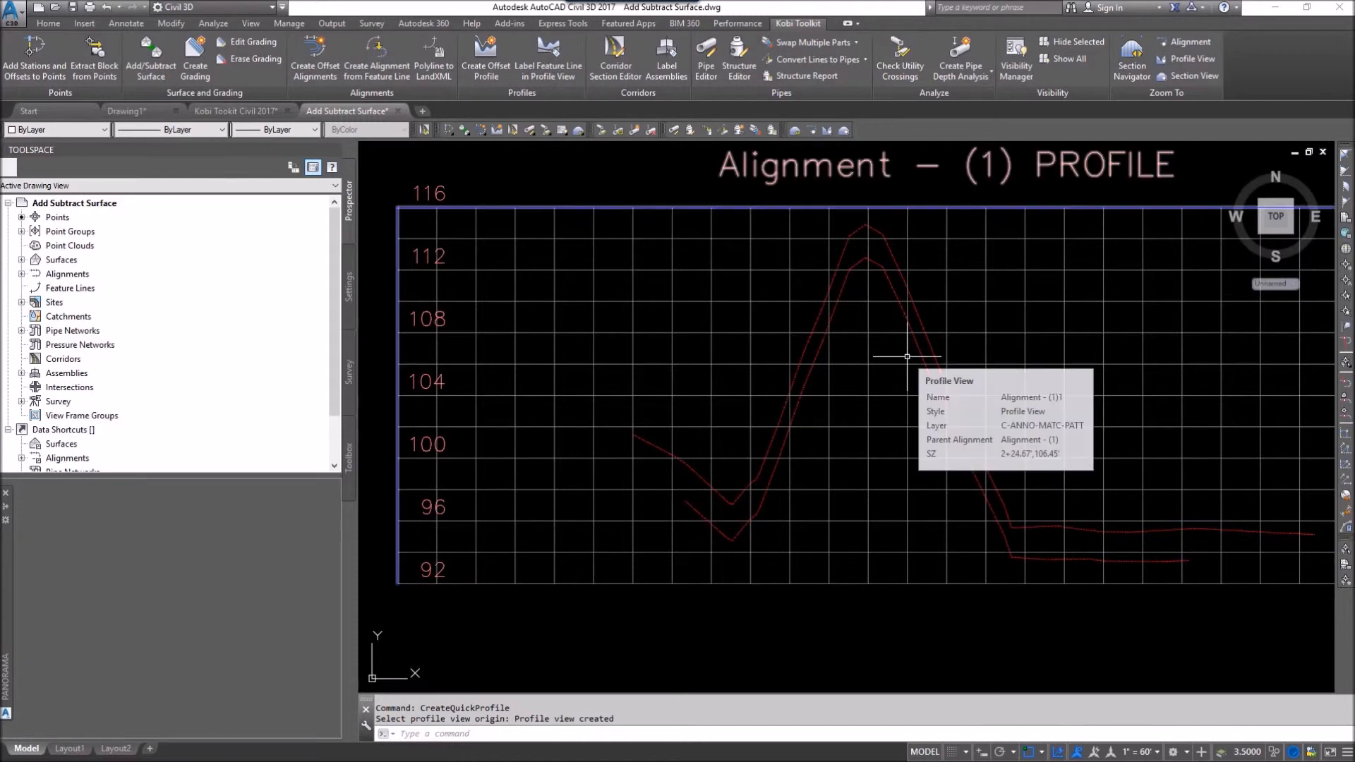